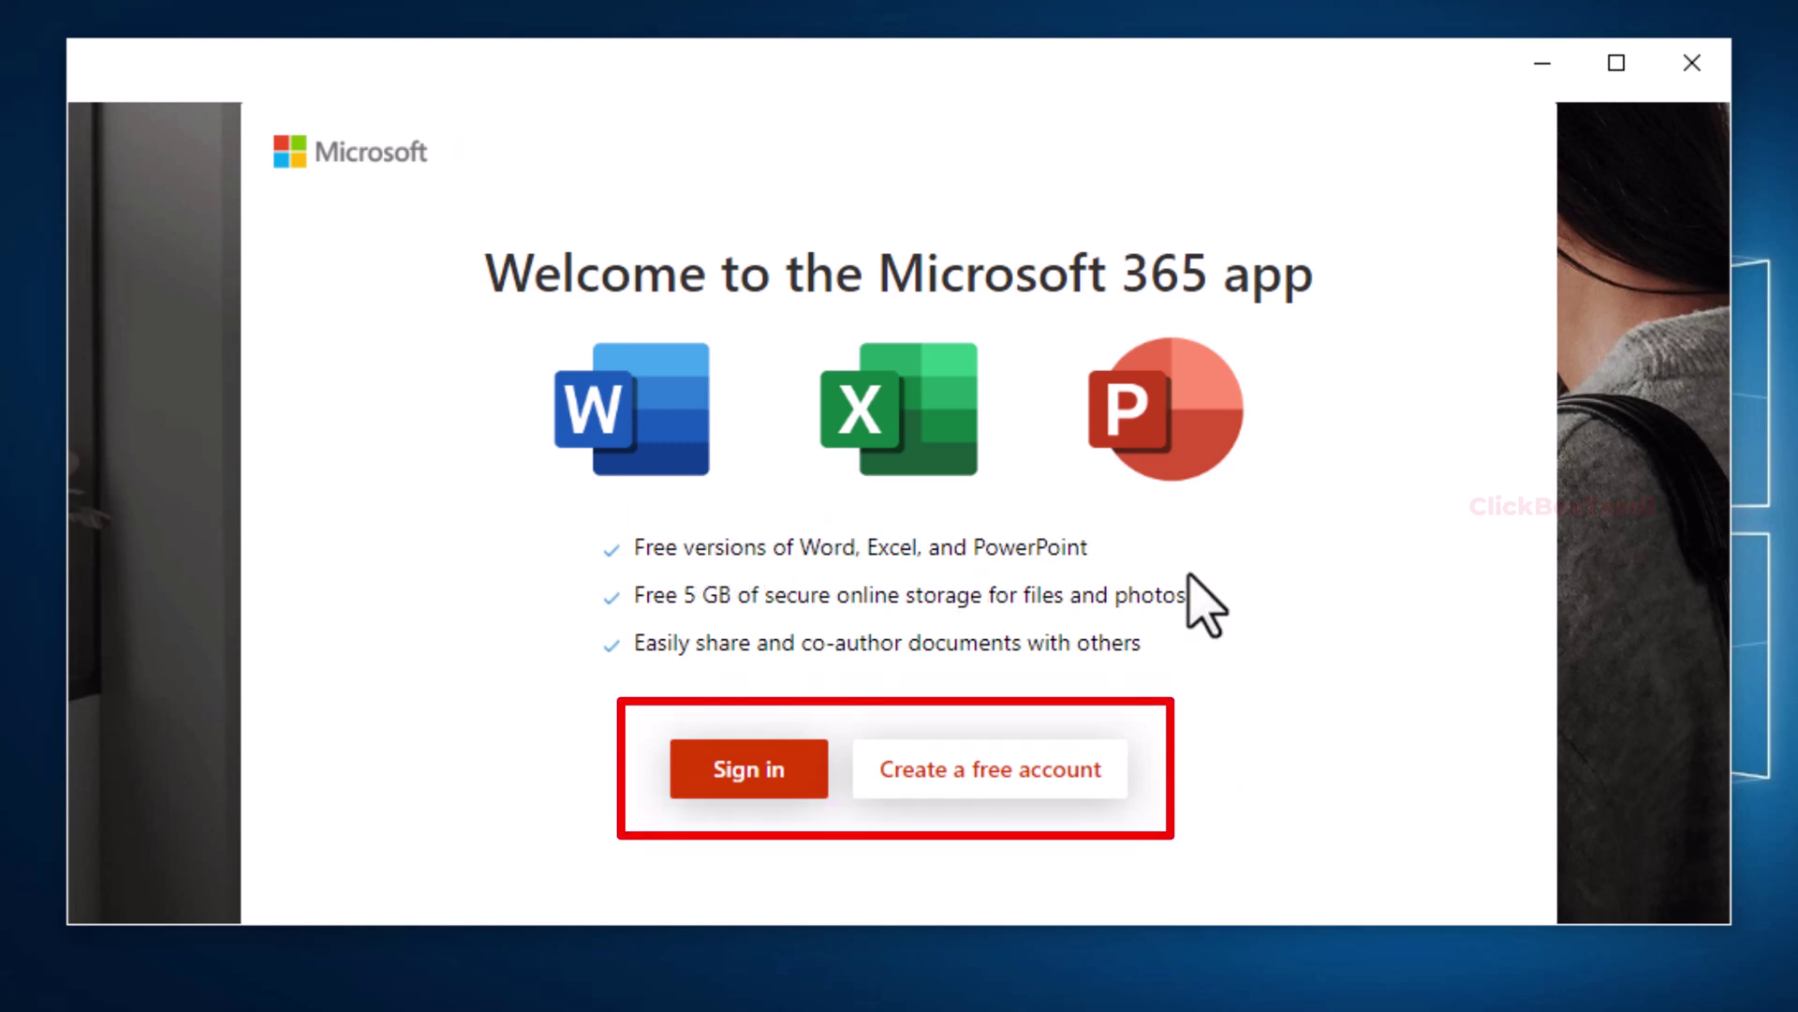
Step: Start a free Microsoft account with a new outlook.com address and a chosen password
click(995, 770)
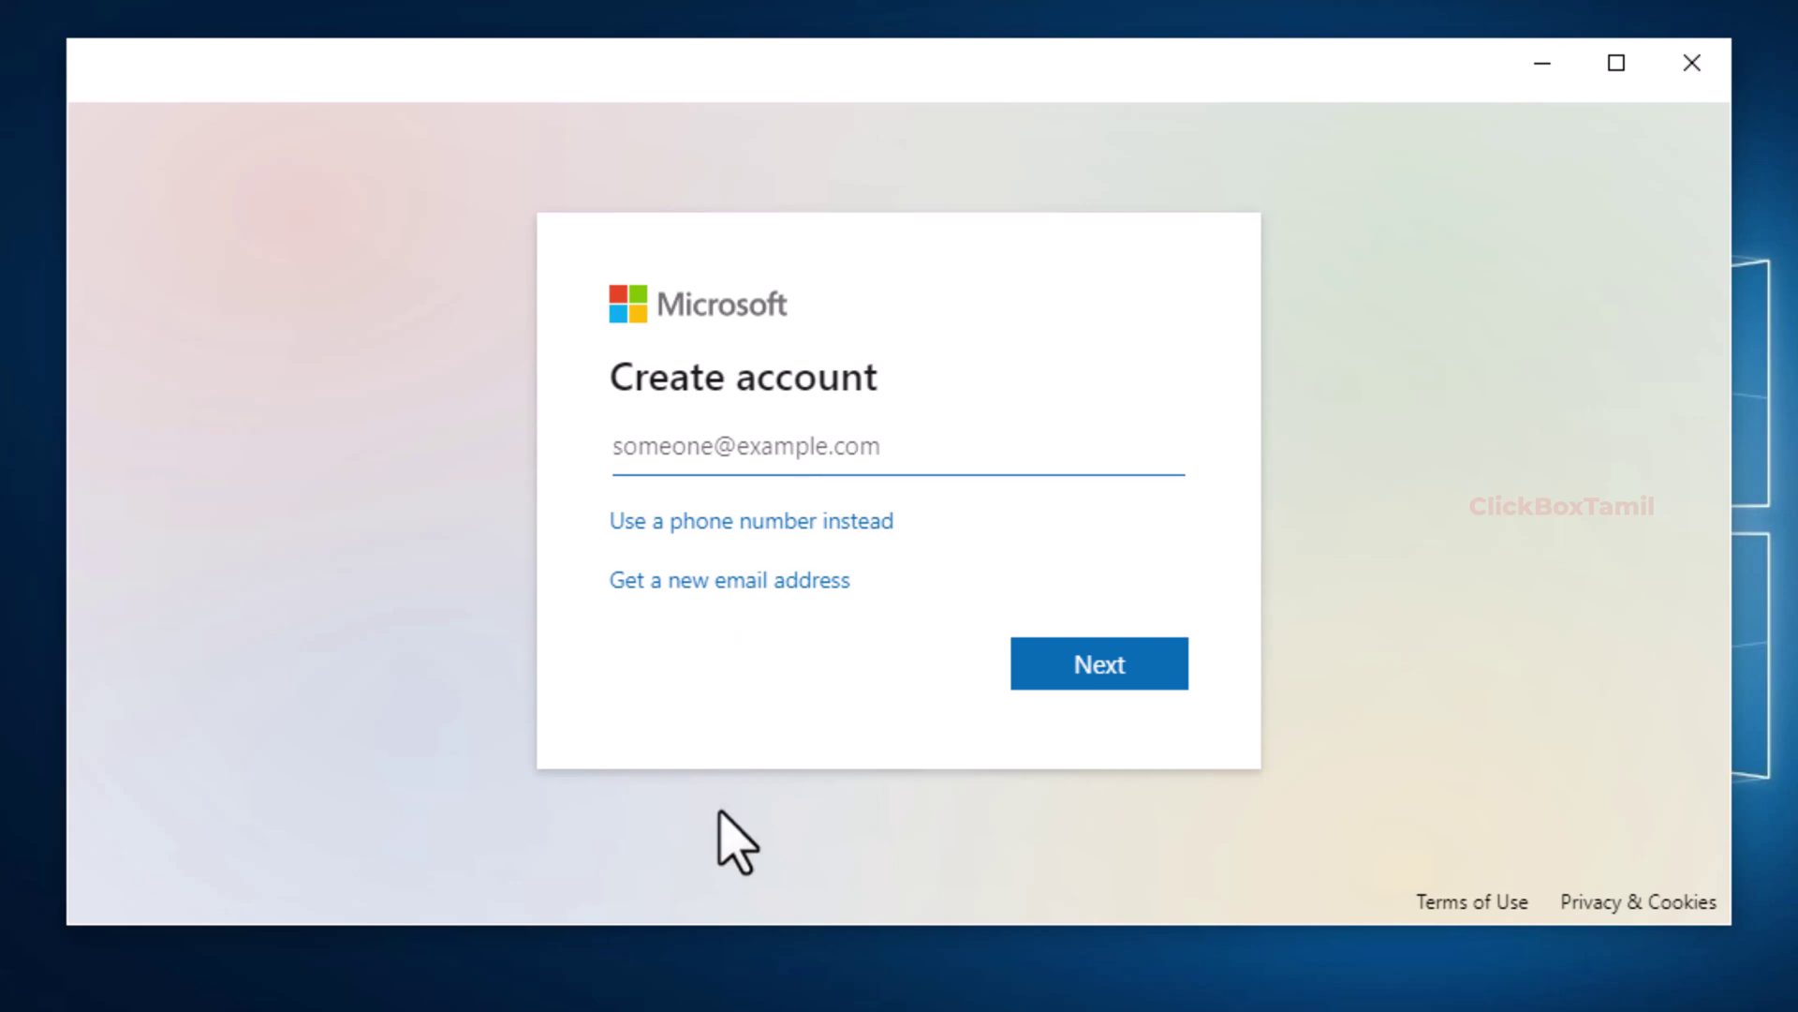
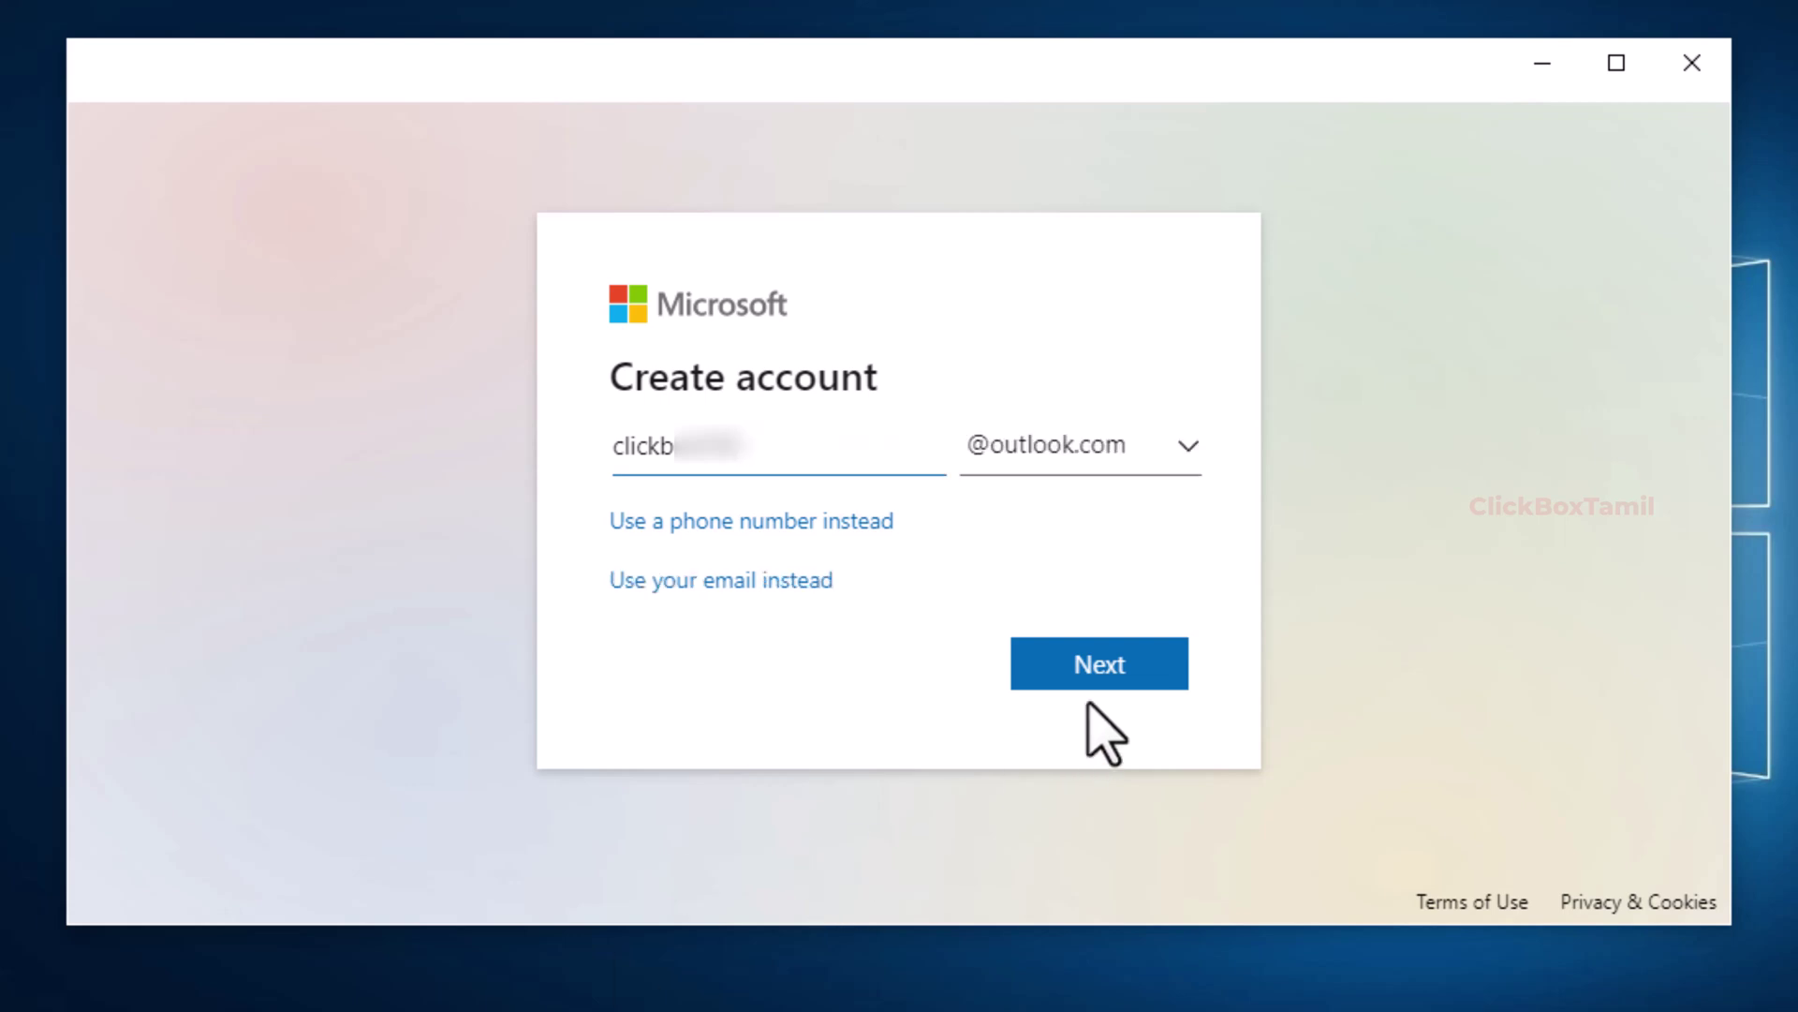
click(1093, 673)
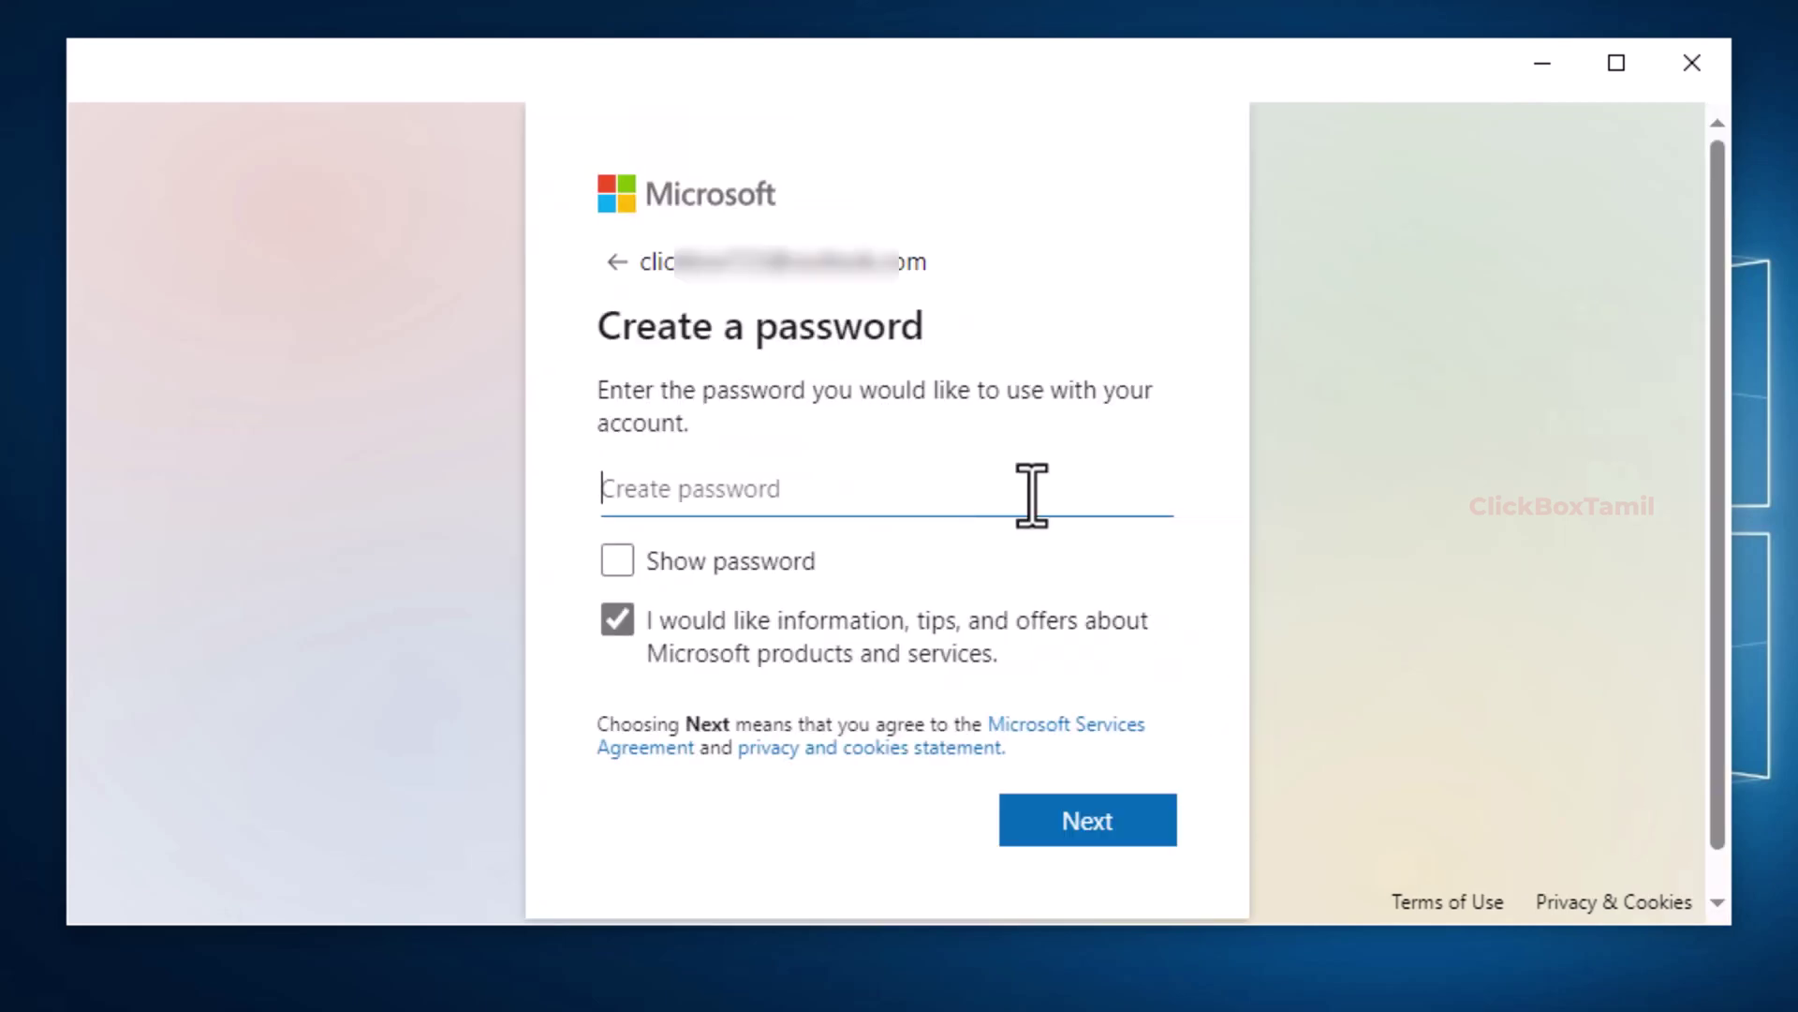
text(a)
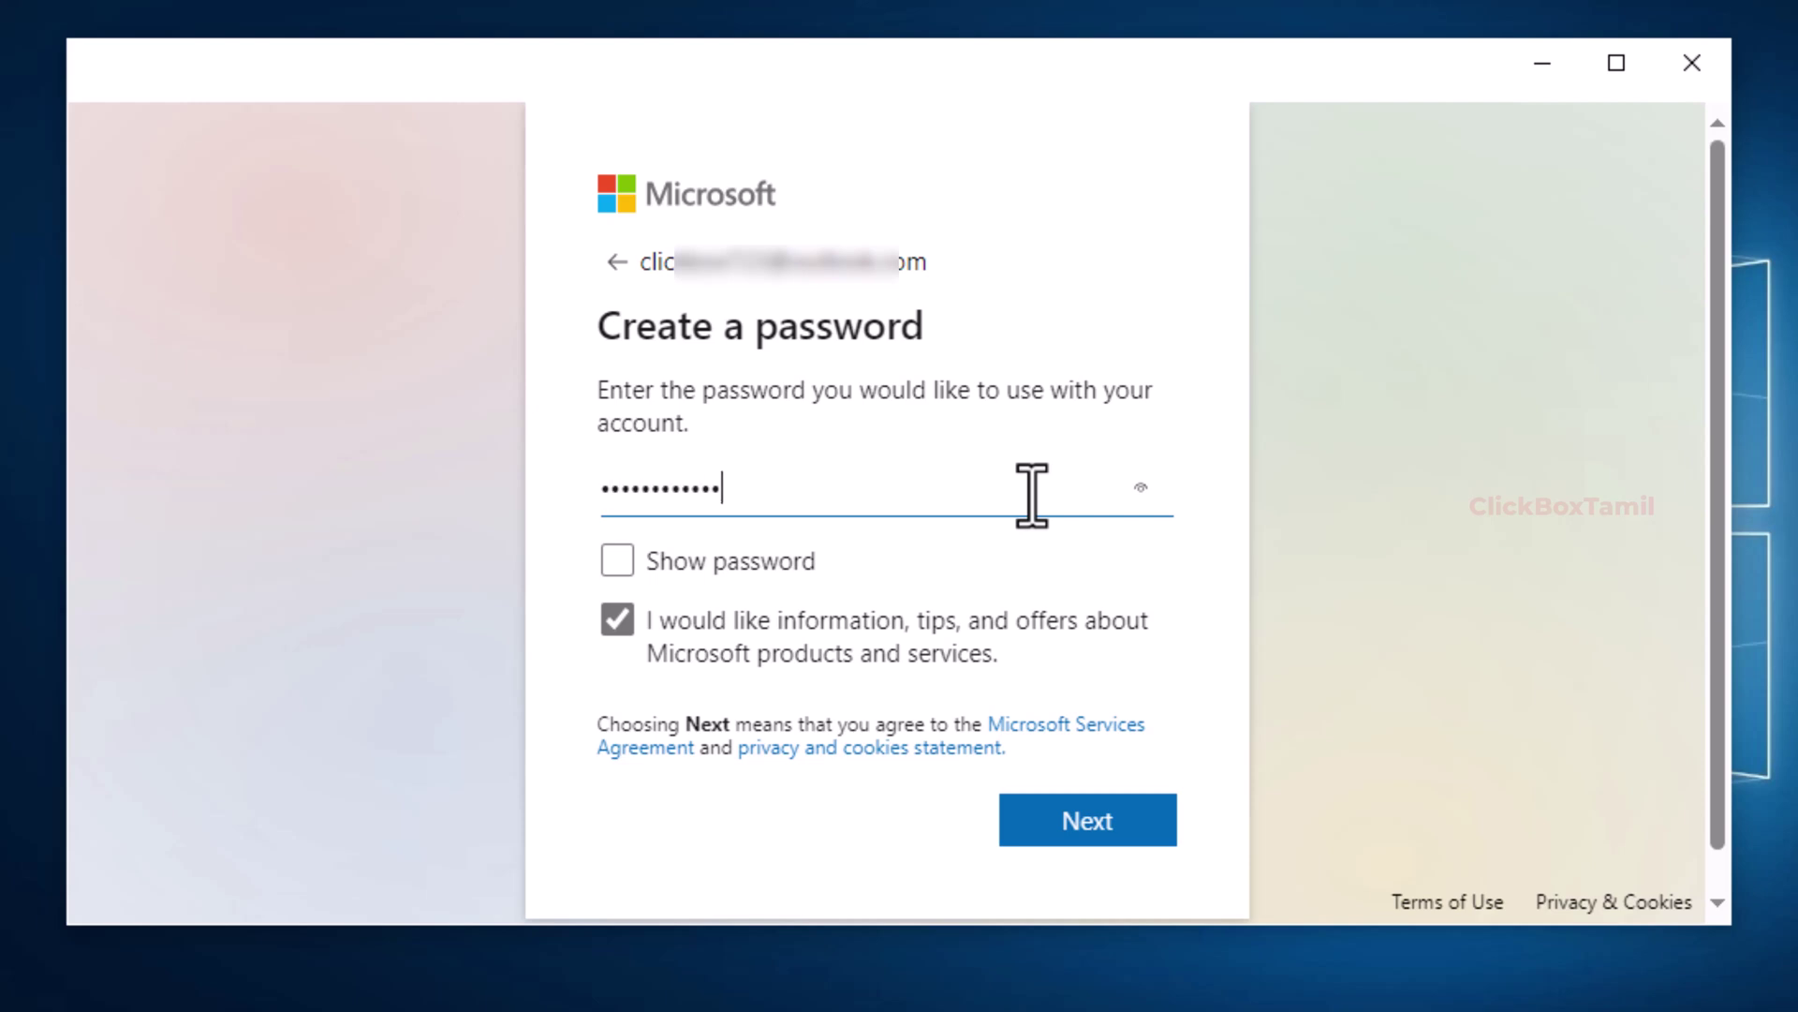
click(1091, 815)
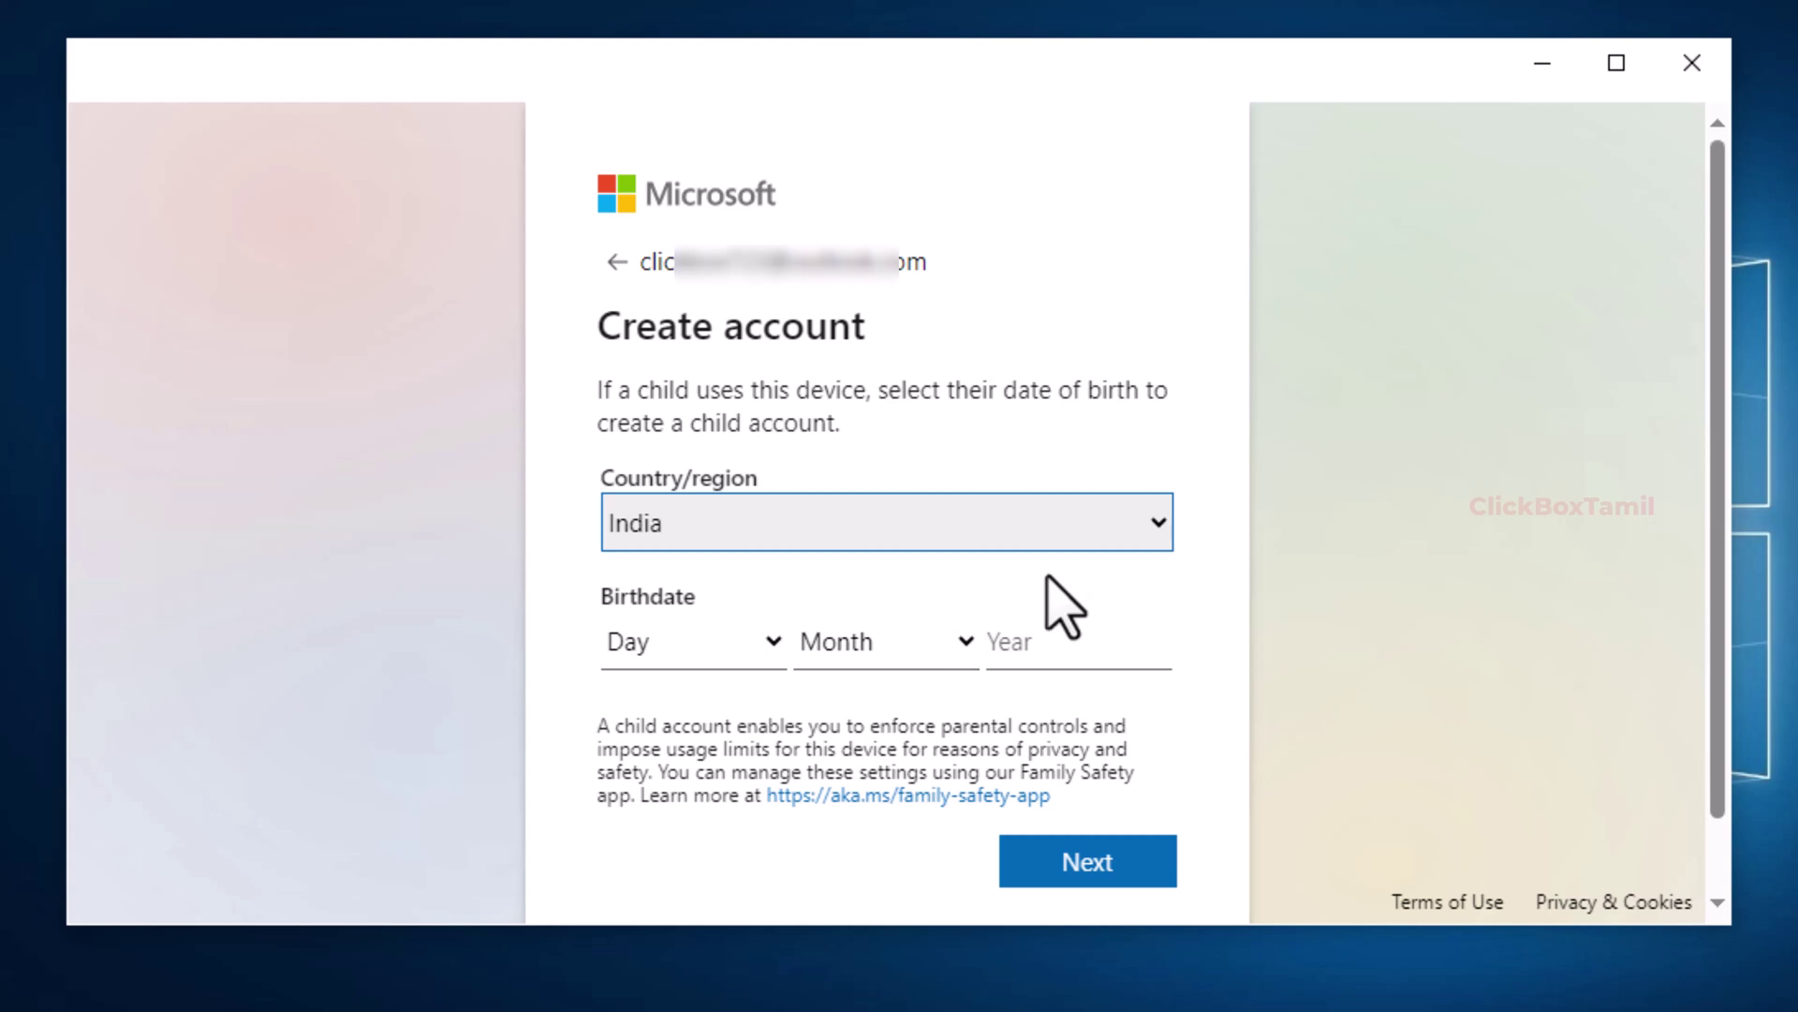
Step: Keep India as the country/region and choose the day of birth
click(896, 532)
click(897, 532)
click(772, 646)
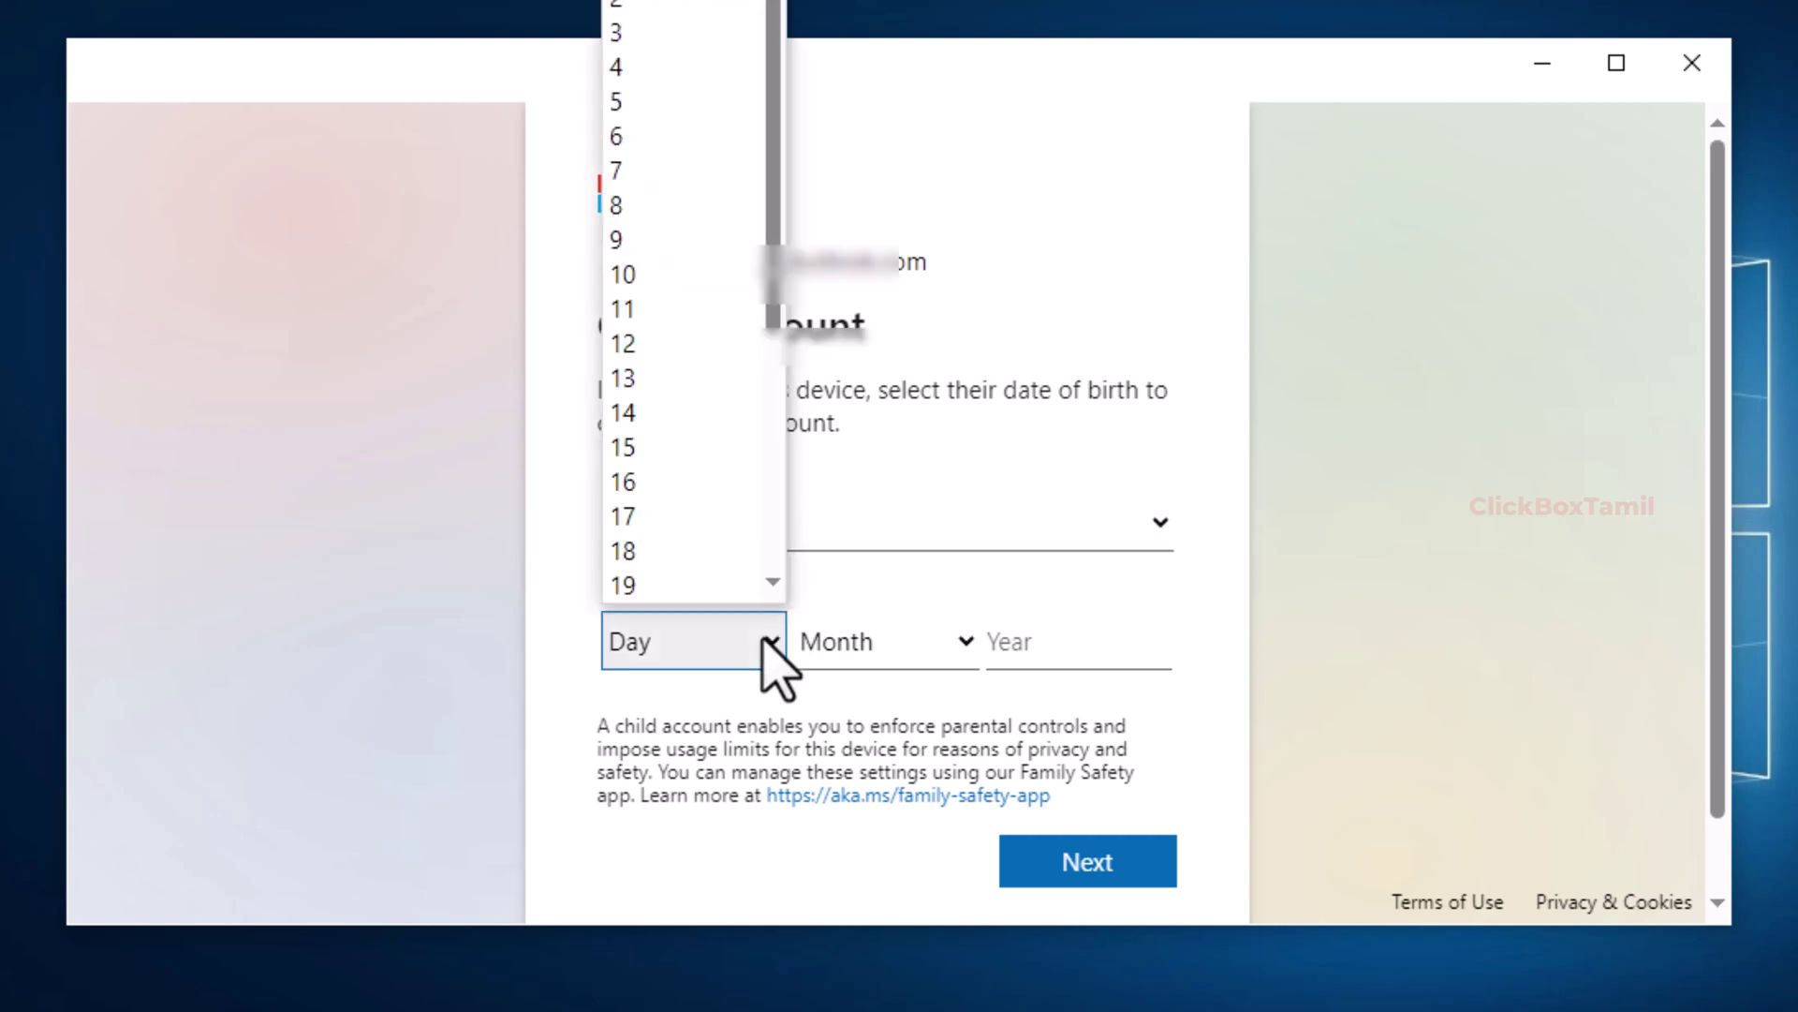
click(1063, 857)
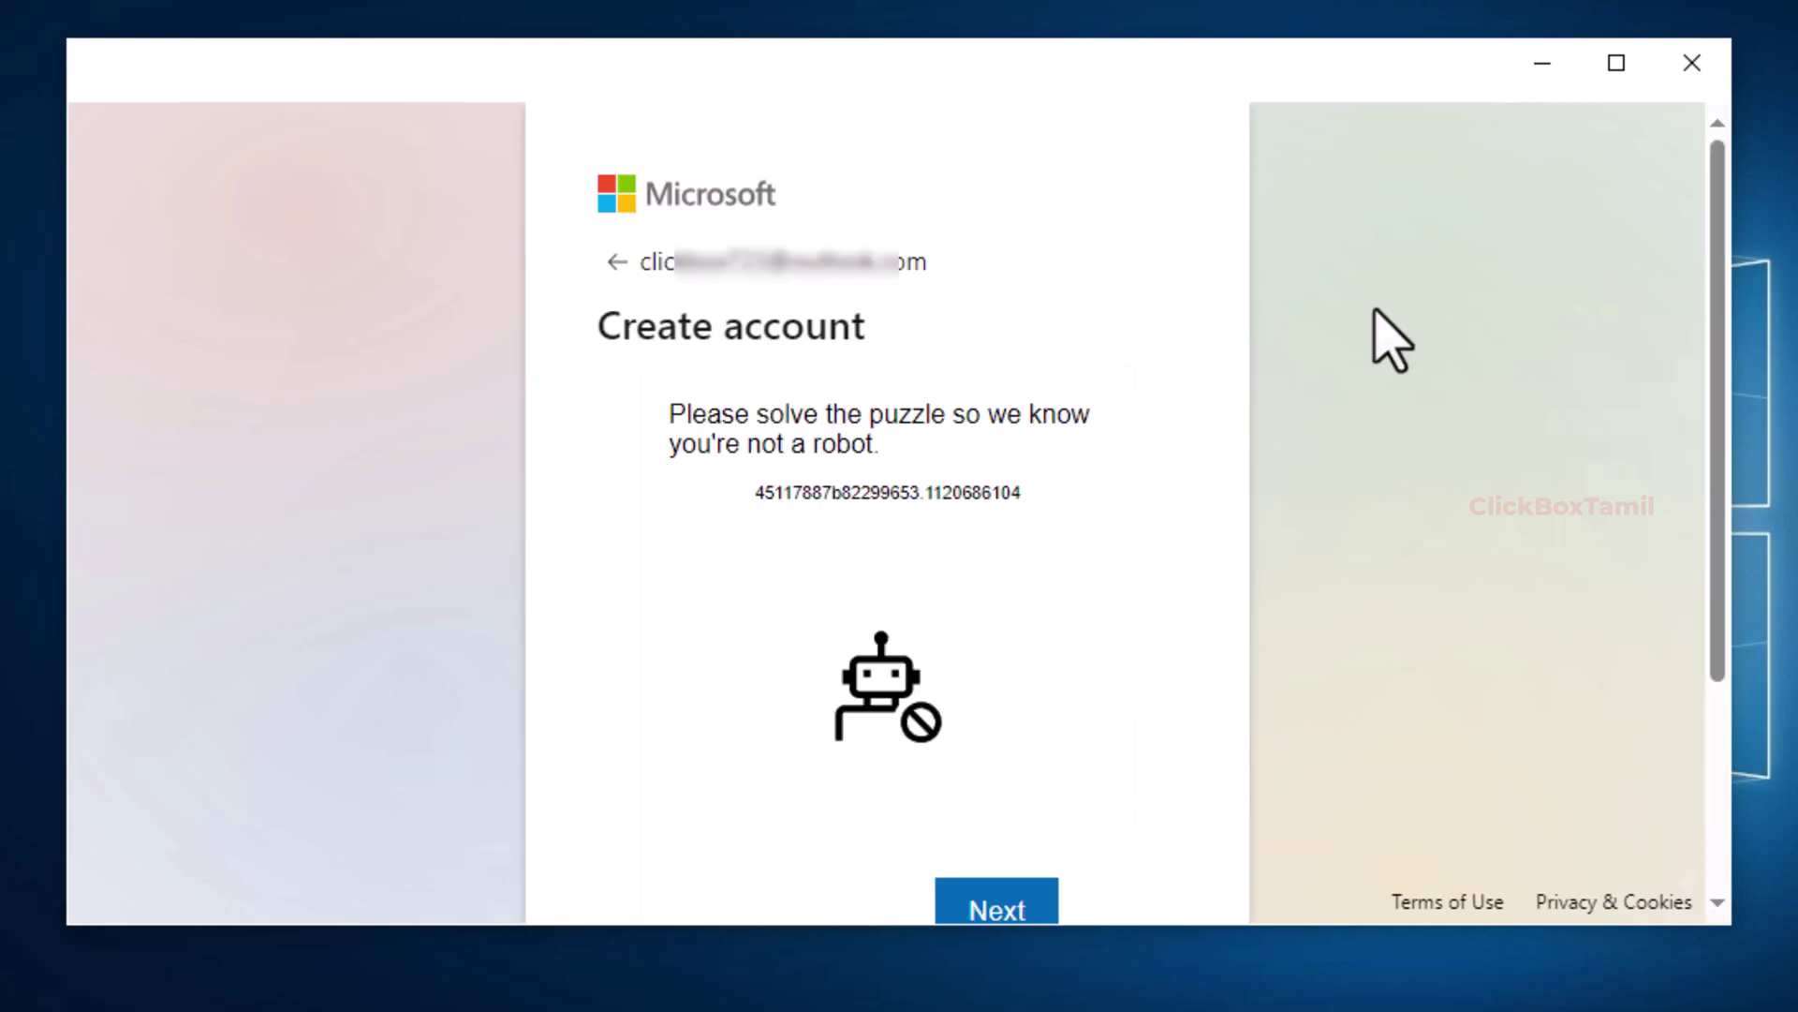
Step: Enter the account holder's first and last name in the maximized sign-up window
click(1618, 65)
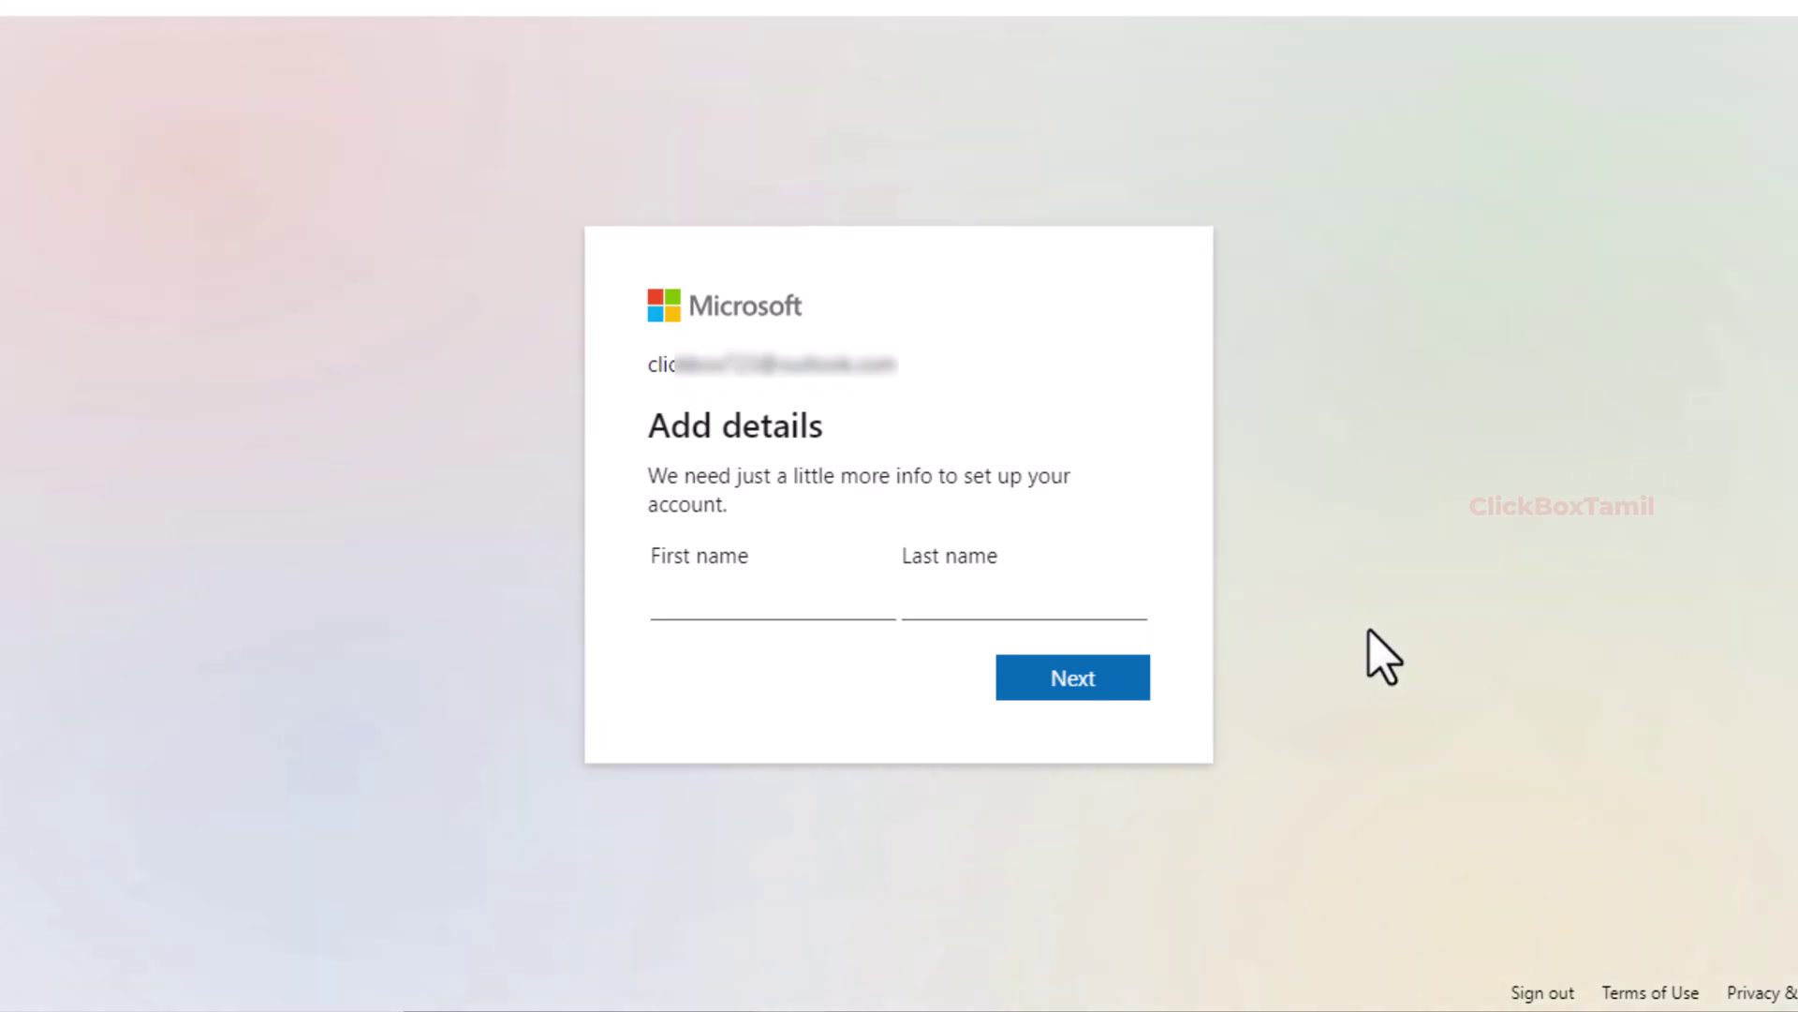
click(796, 609)
text(Click)
click(1046, 682)
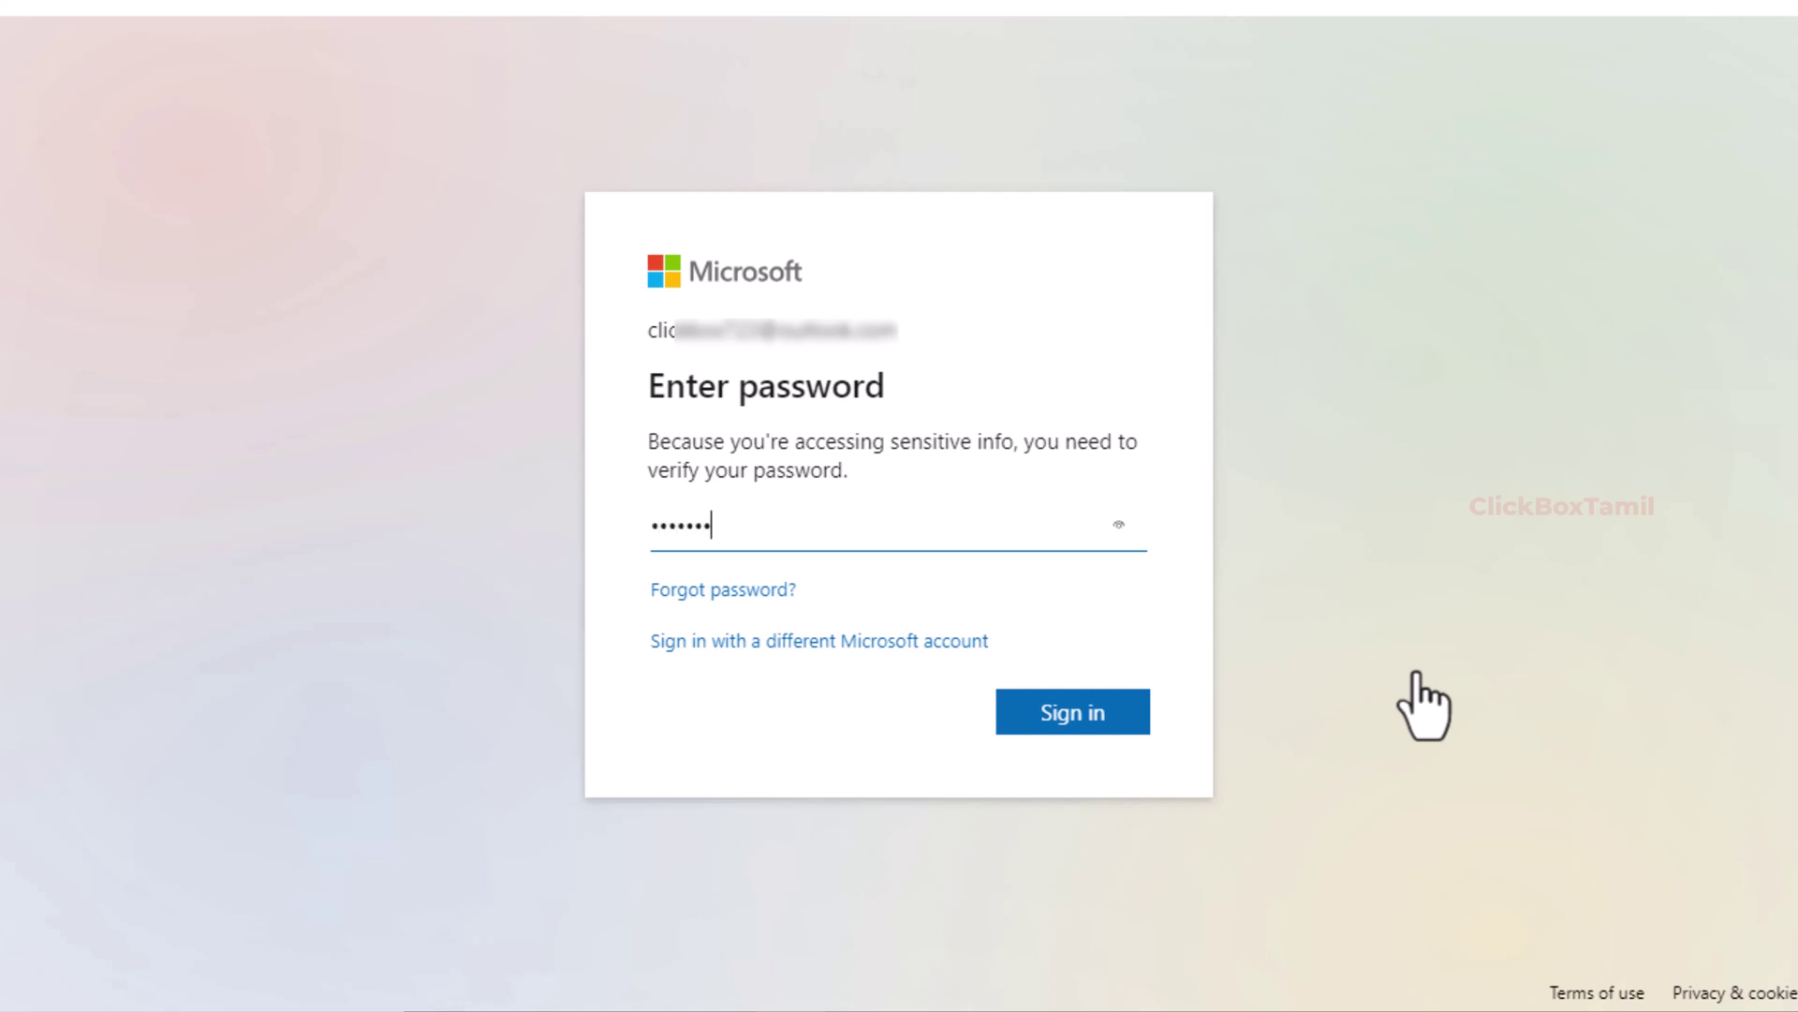
Step: Submit the password, answer No to 'Stay signed in?', and continue past the account overview
key(Return)
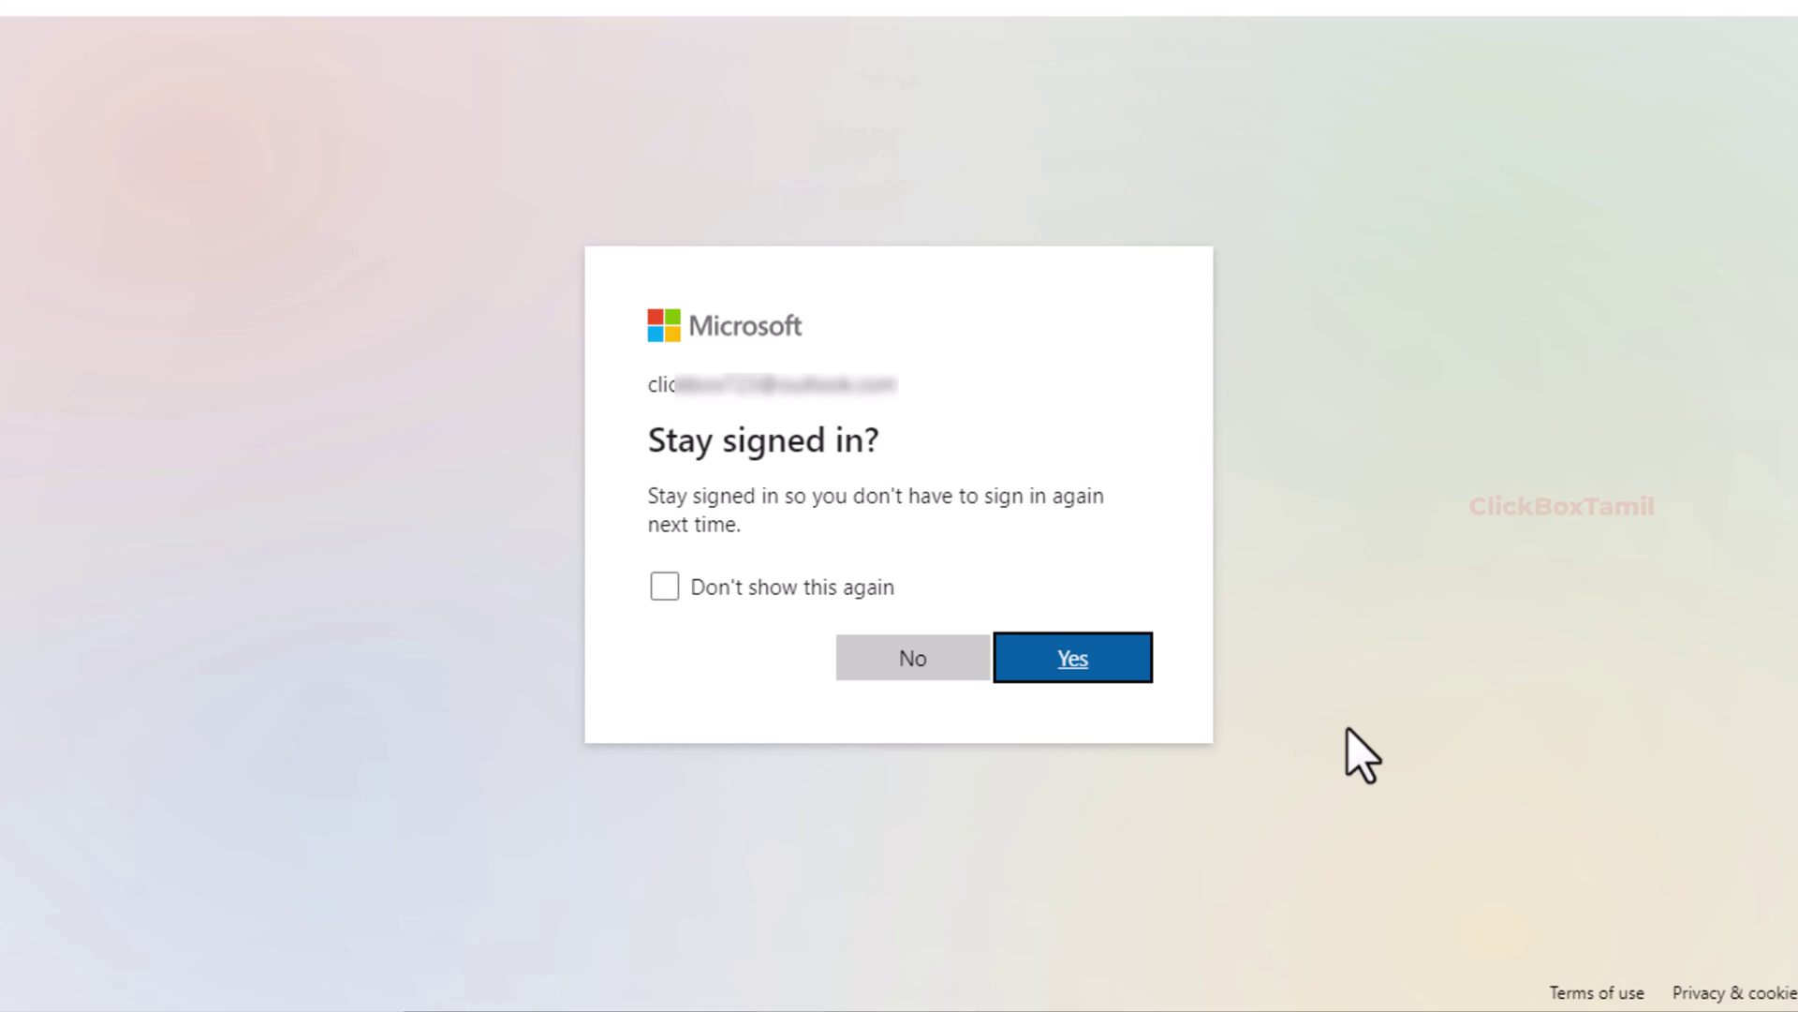
click(897, 646)
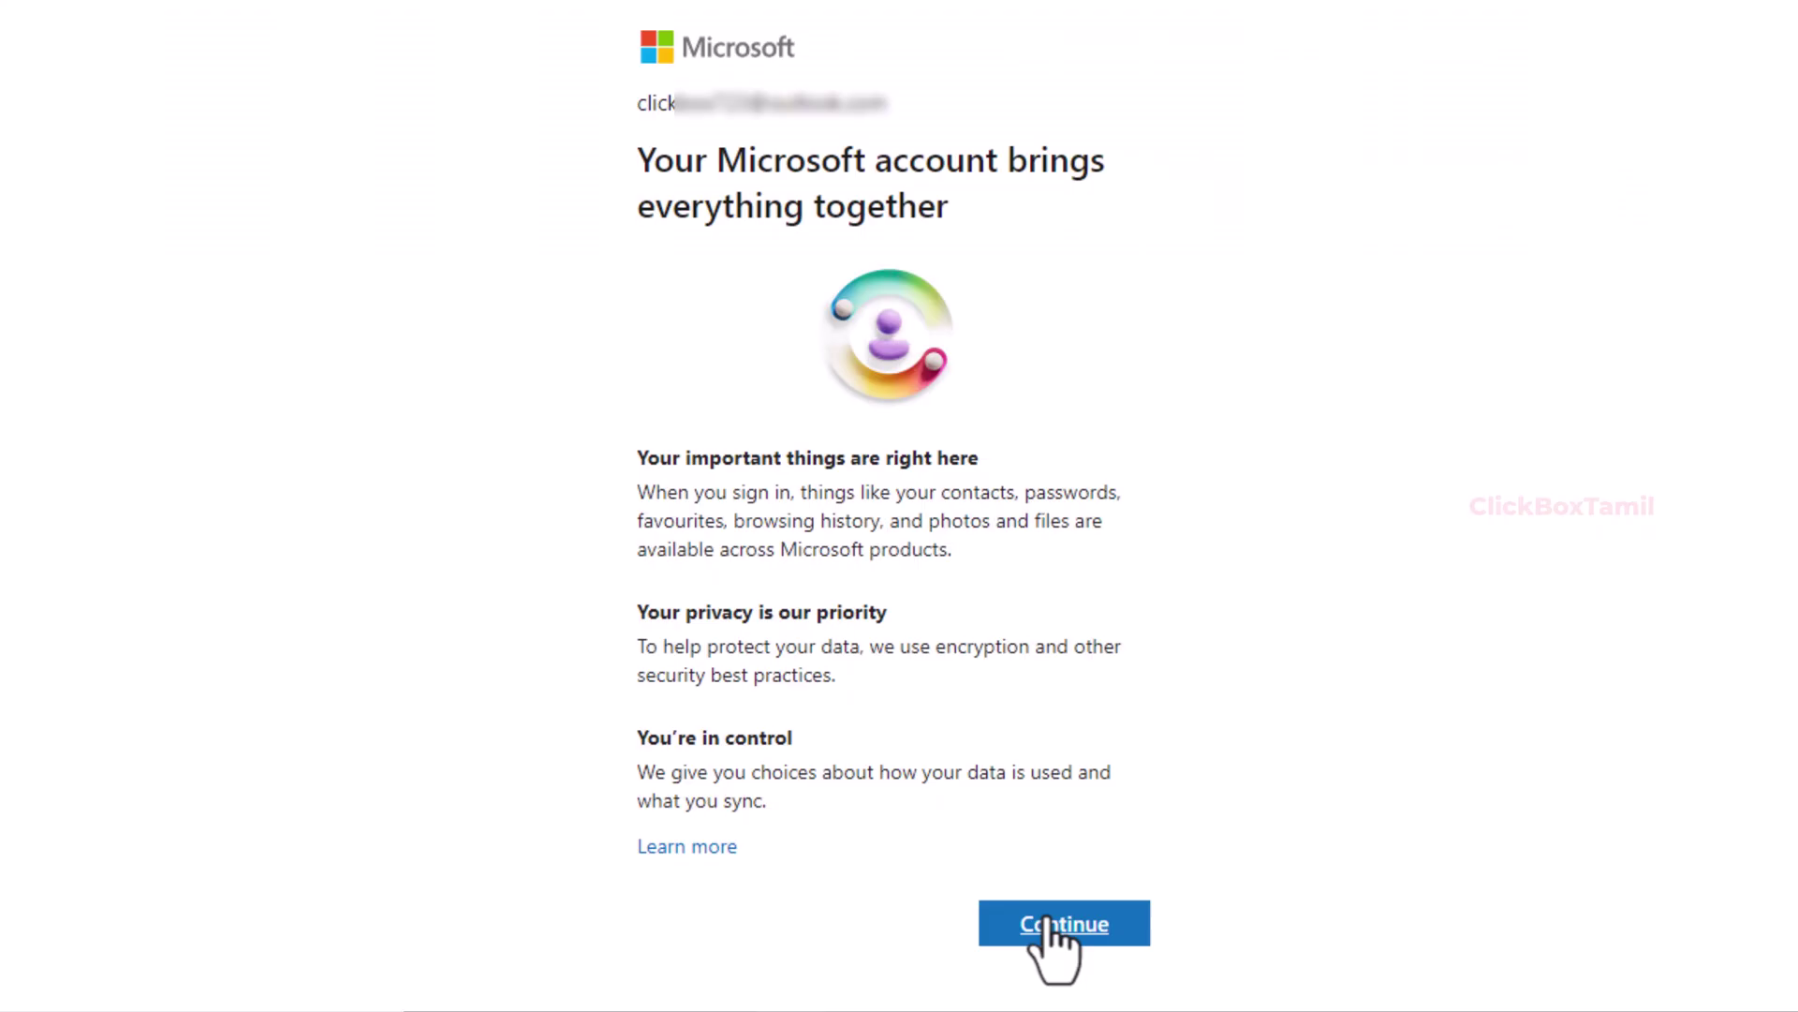
click(1046, 926)
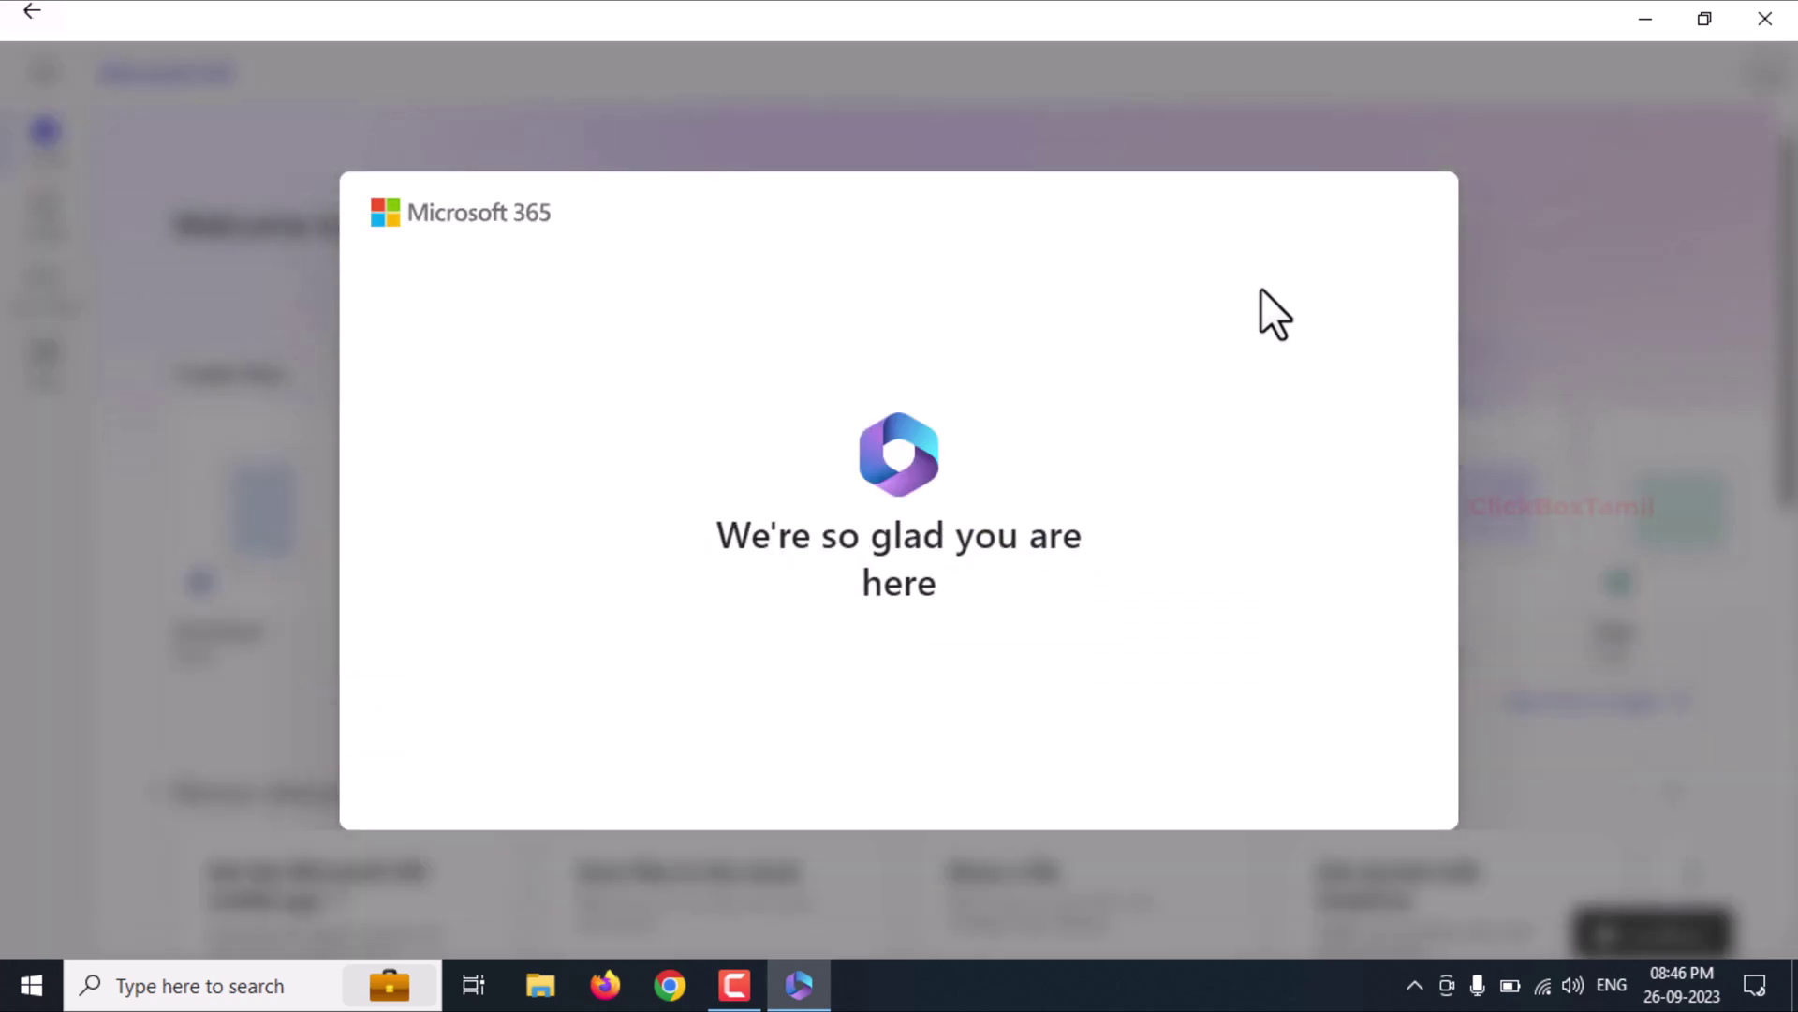
Step: Page through and finish the welcome tour, then dismiss the Create with Microsoft 365 tip
click(1512, 501)
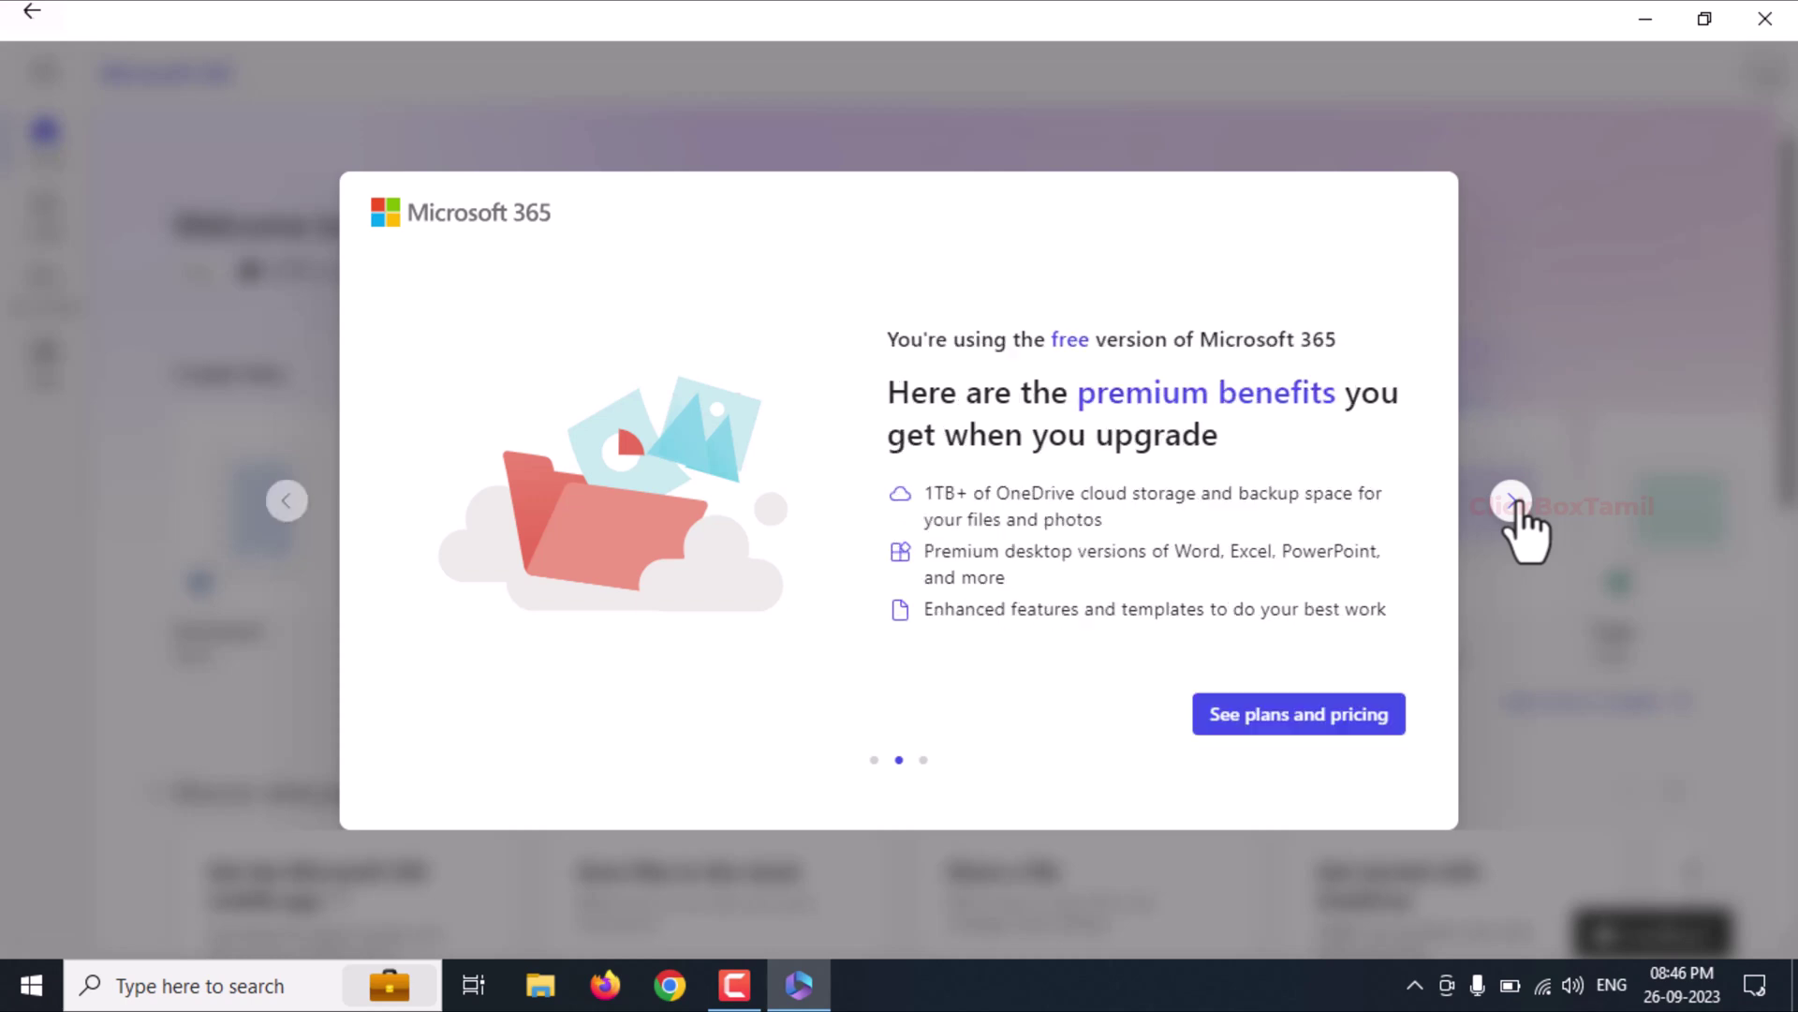
click(1513, 502)
click(1512, 503)
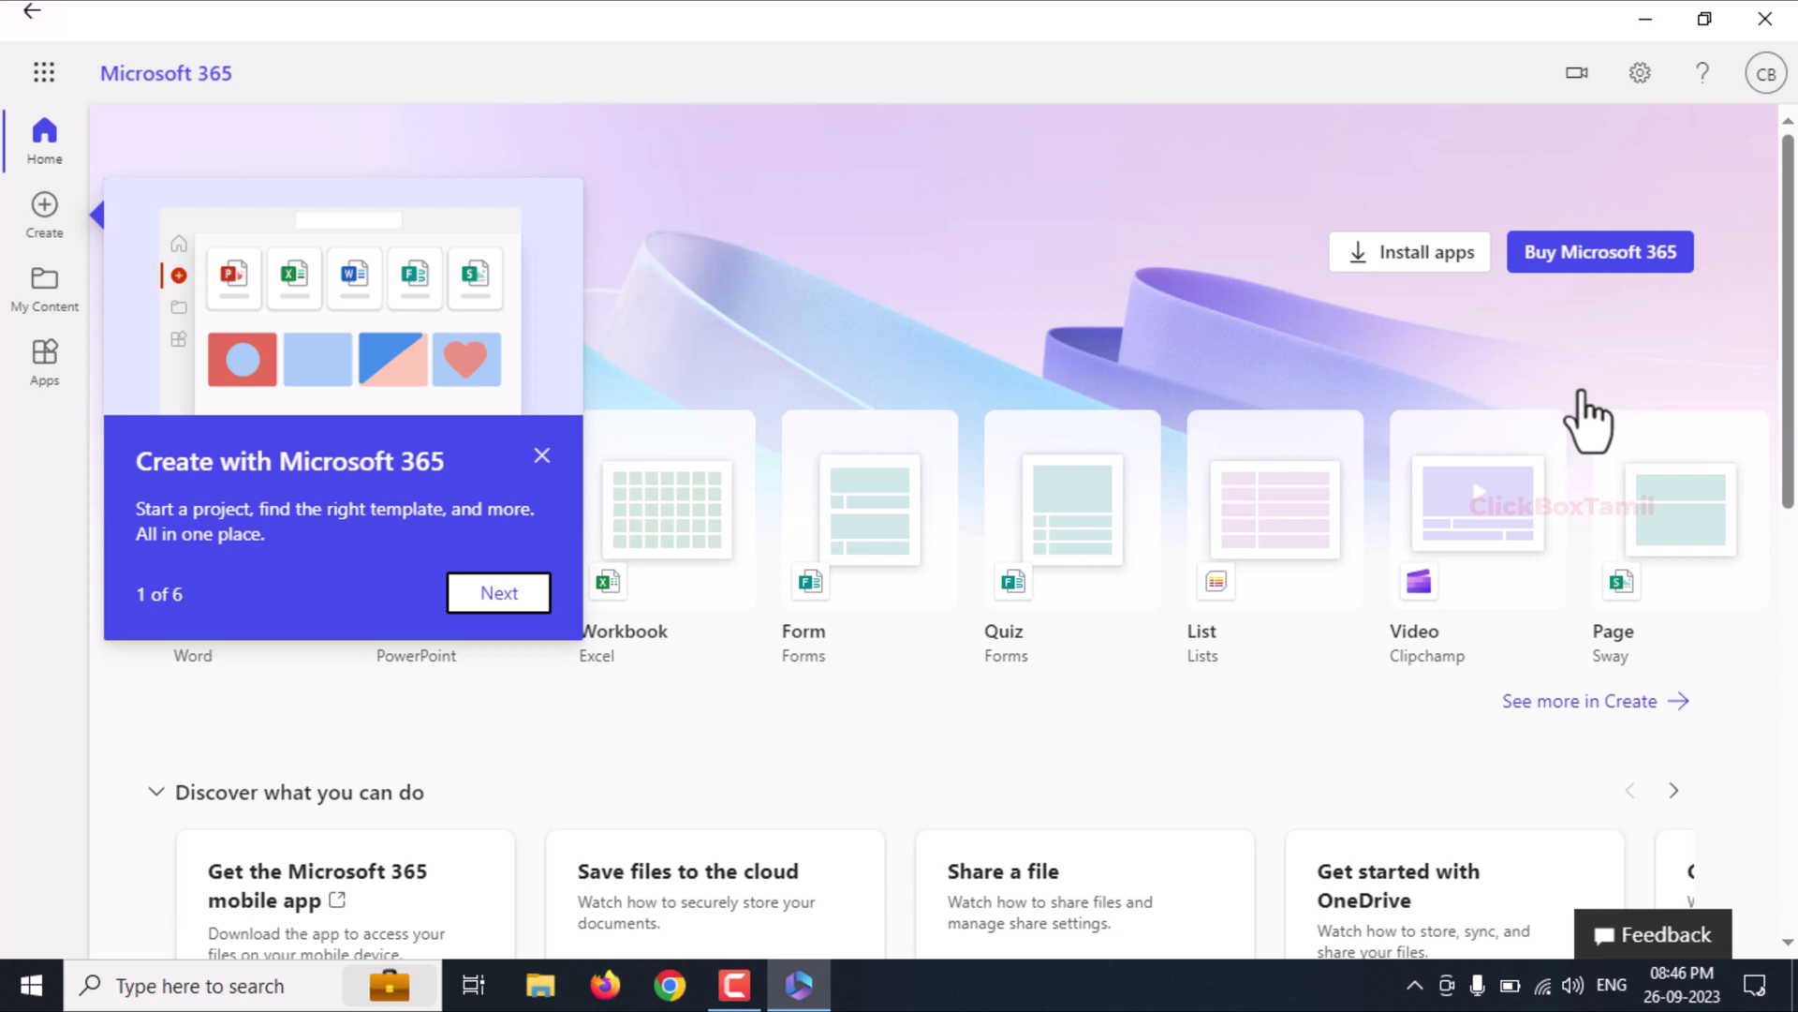
click(542, 455)
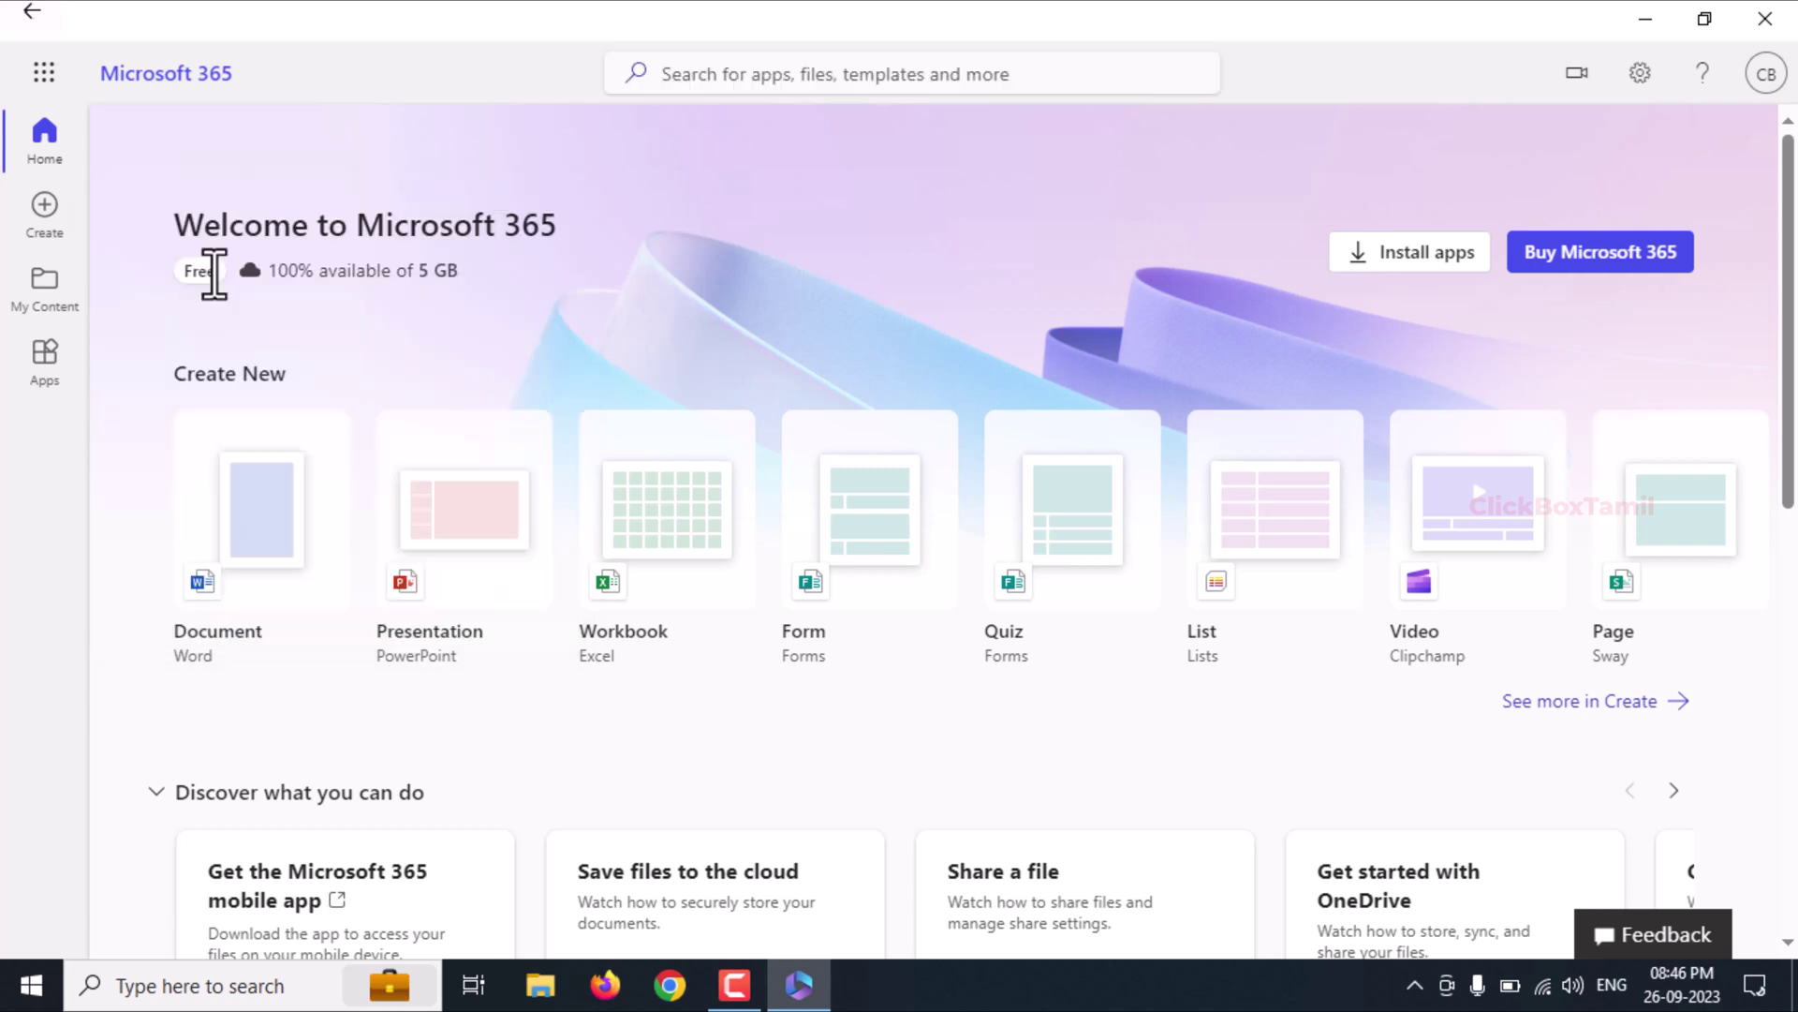
Step: Create a blank Word document from the Word page in the Apps list
click(46, 361)
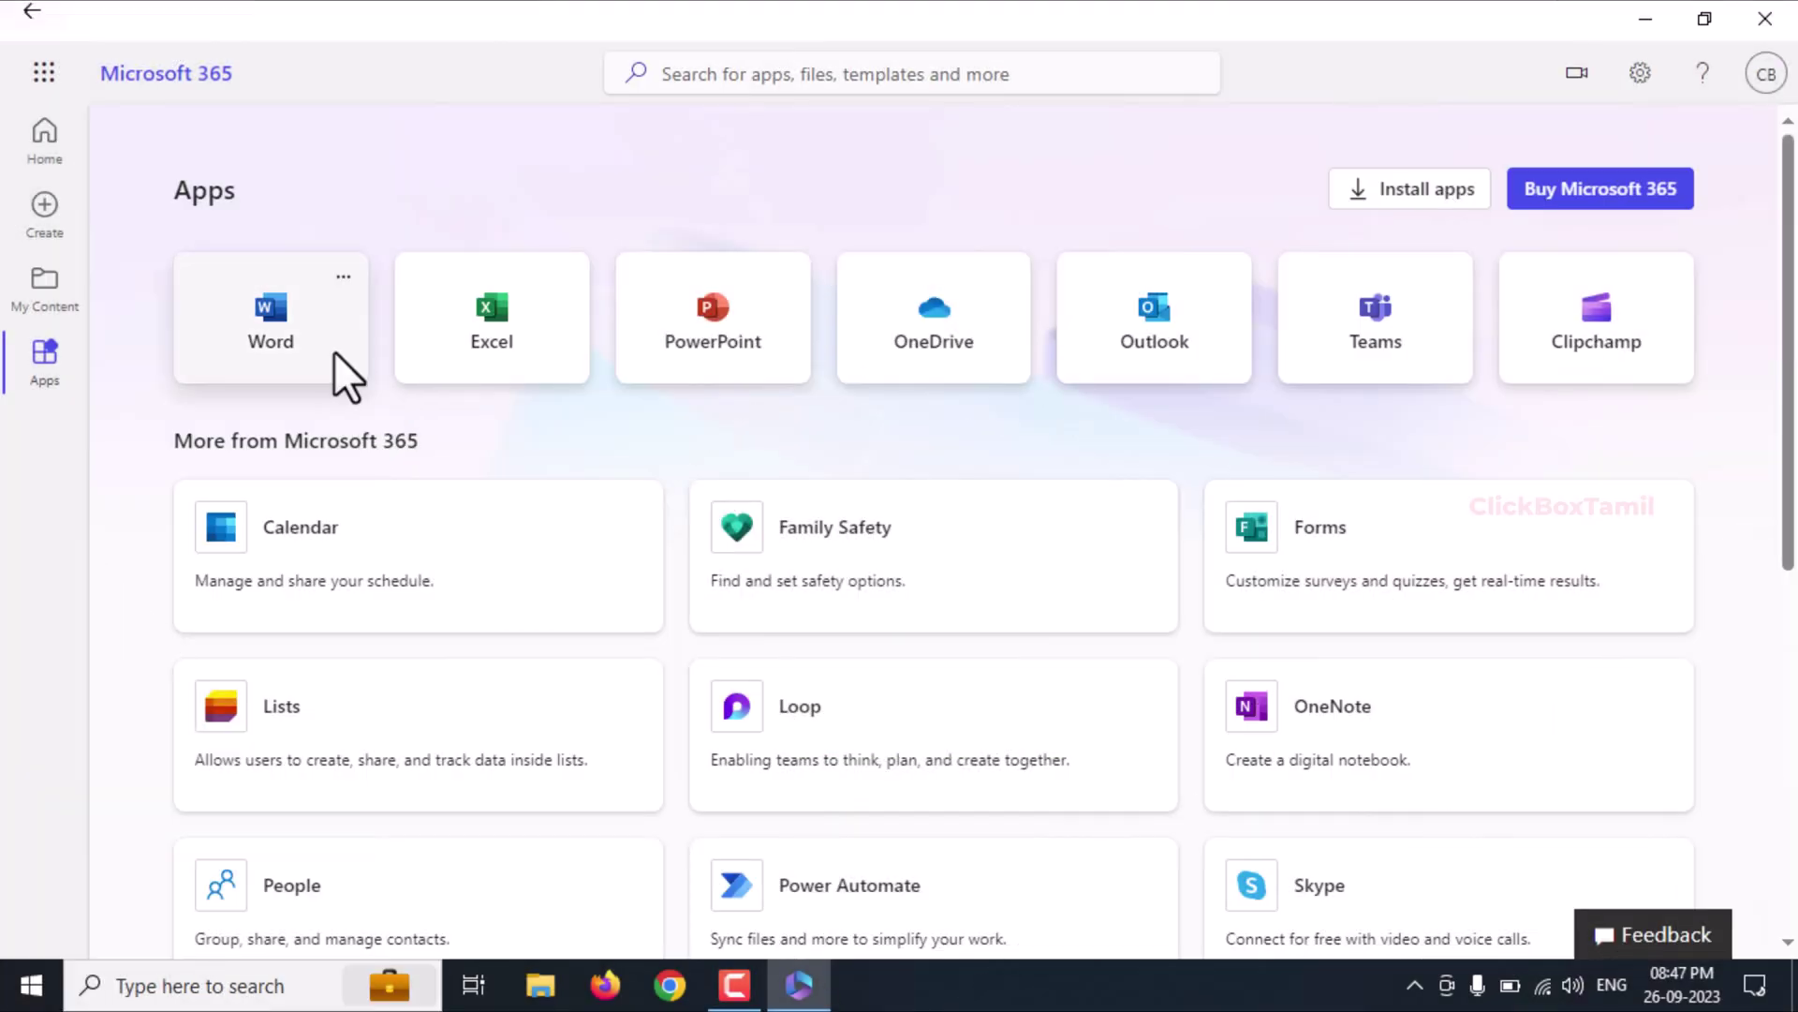
click(295, 336)
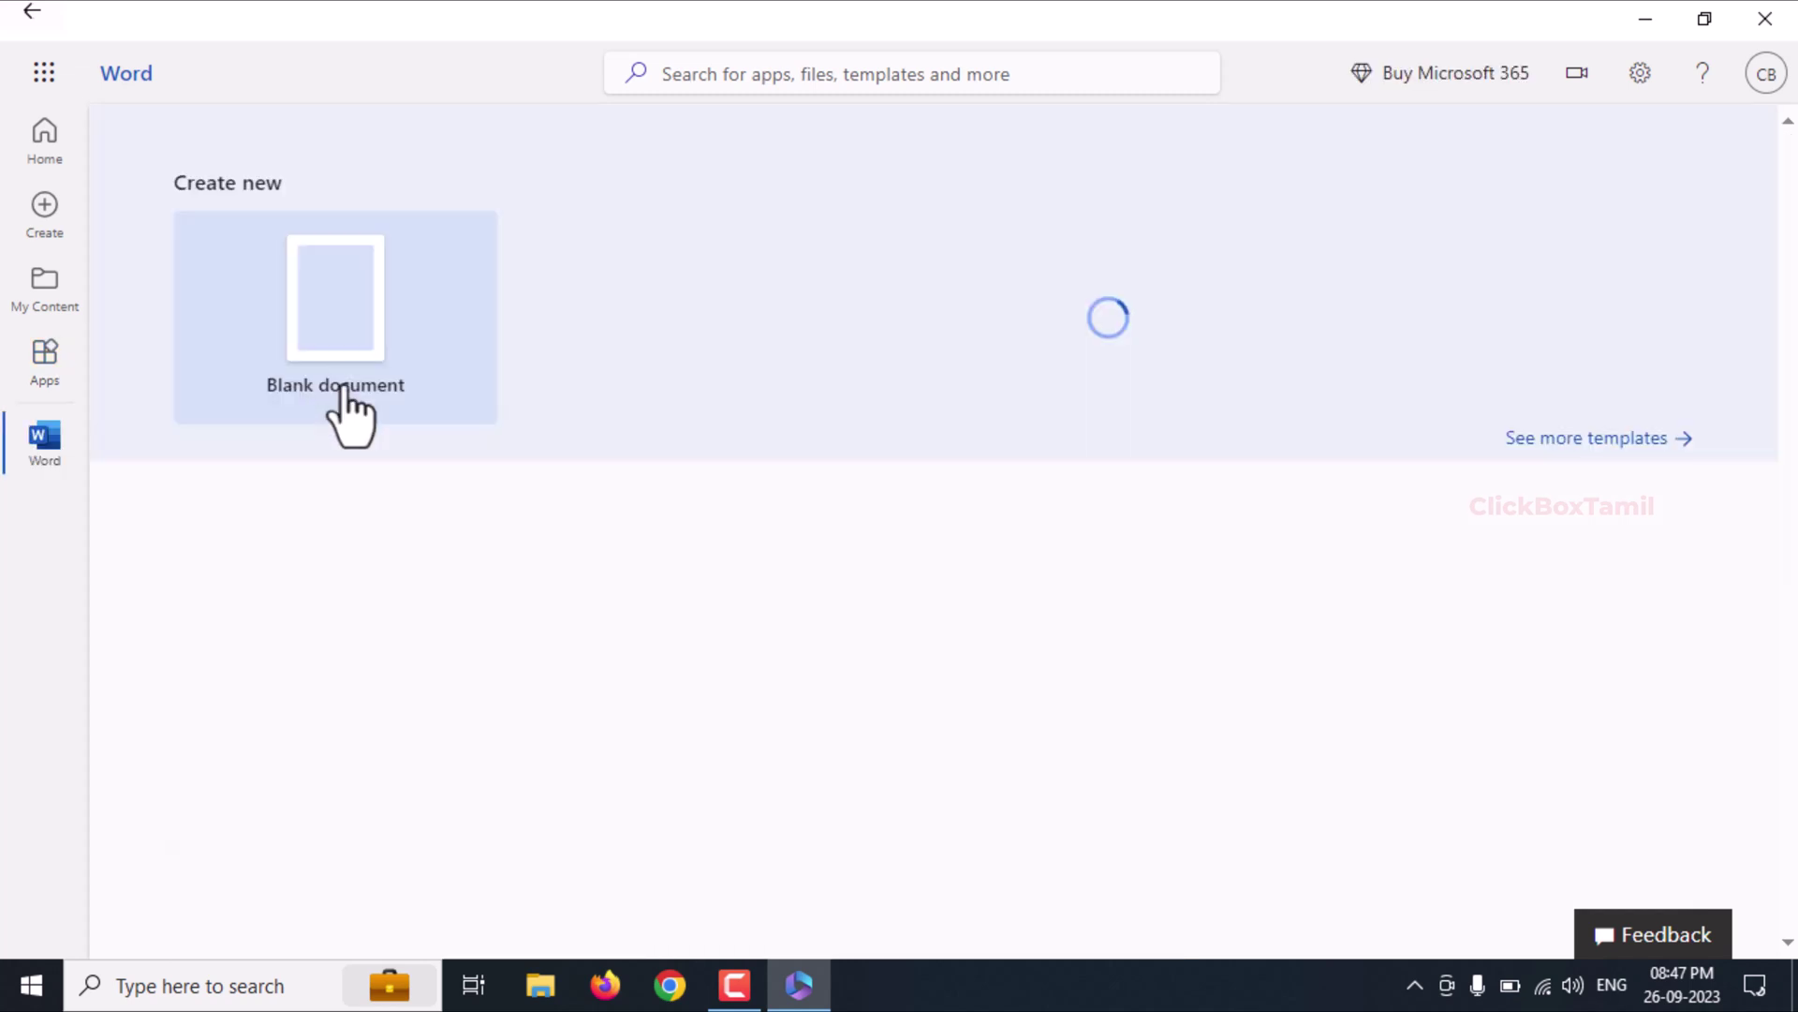
click(341, 379)
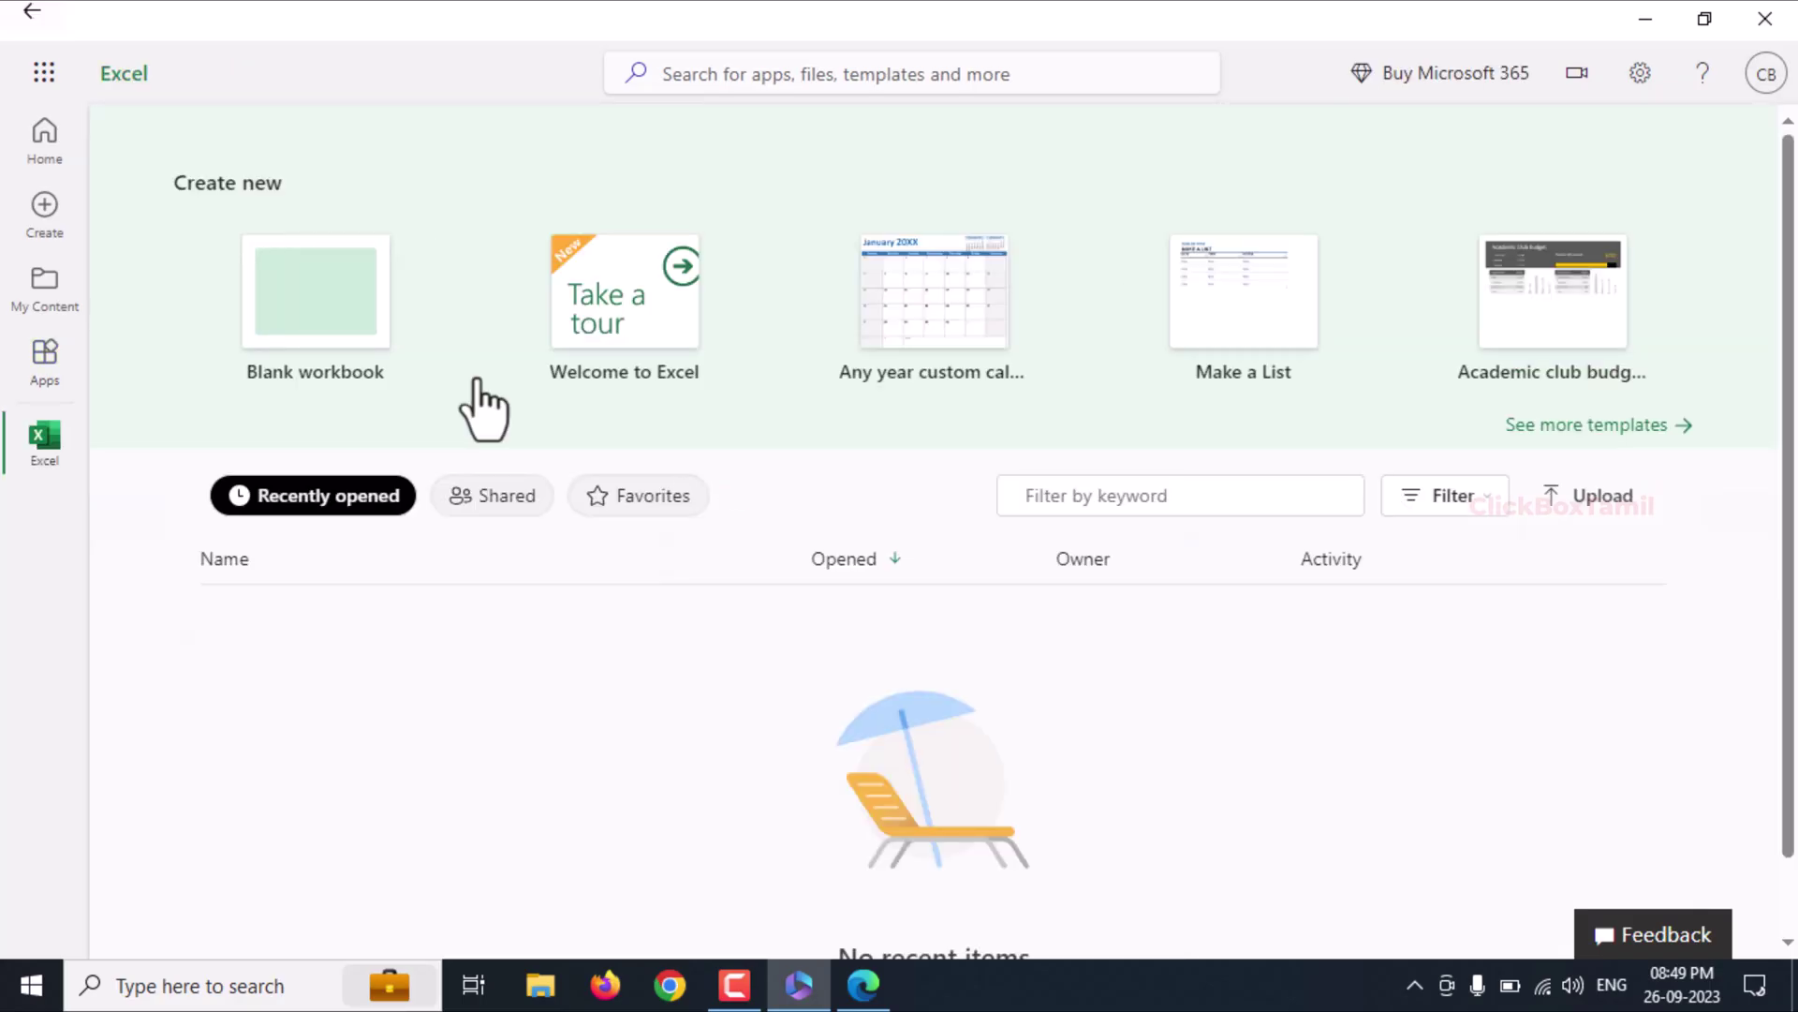
Step: Create a blank Excel workbook, select cell F8, then go to the PowerPoint start page
click(351, 281)
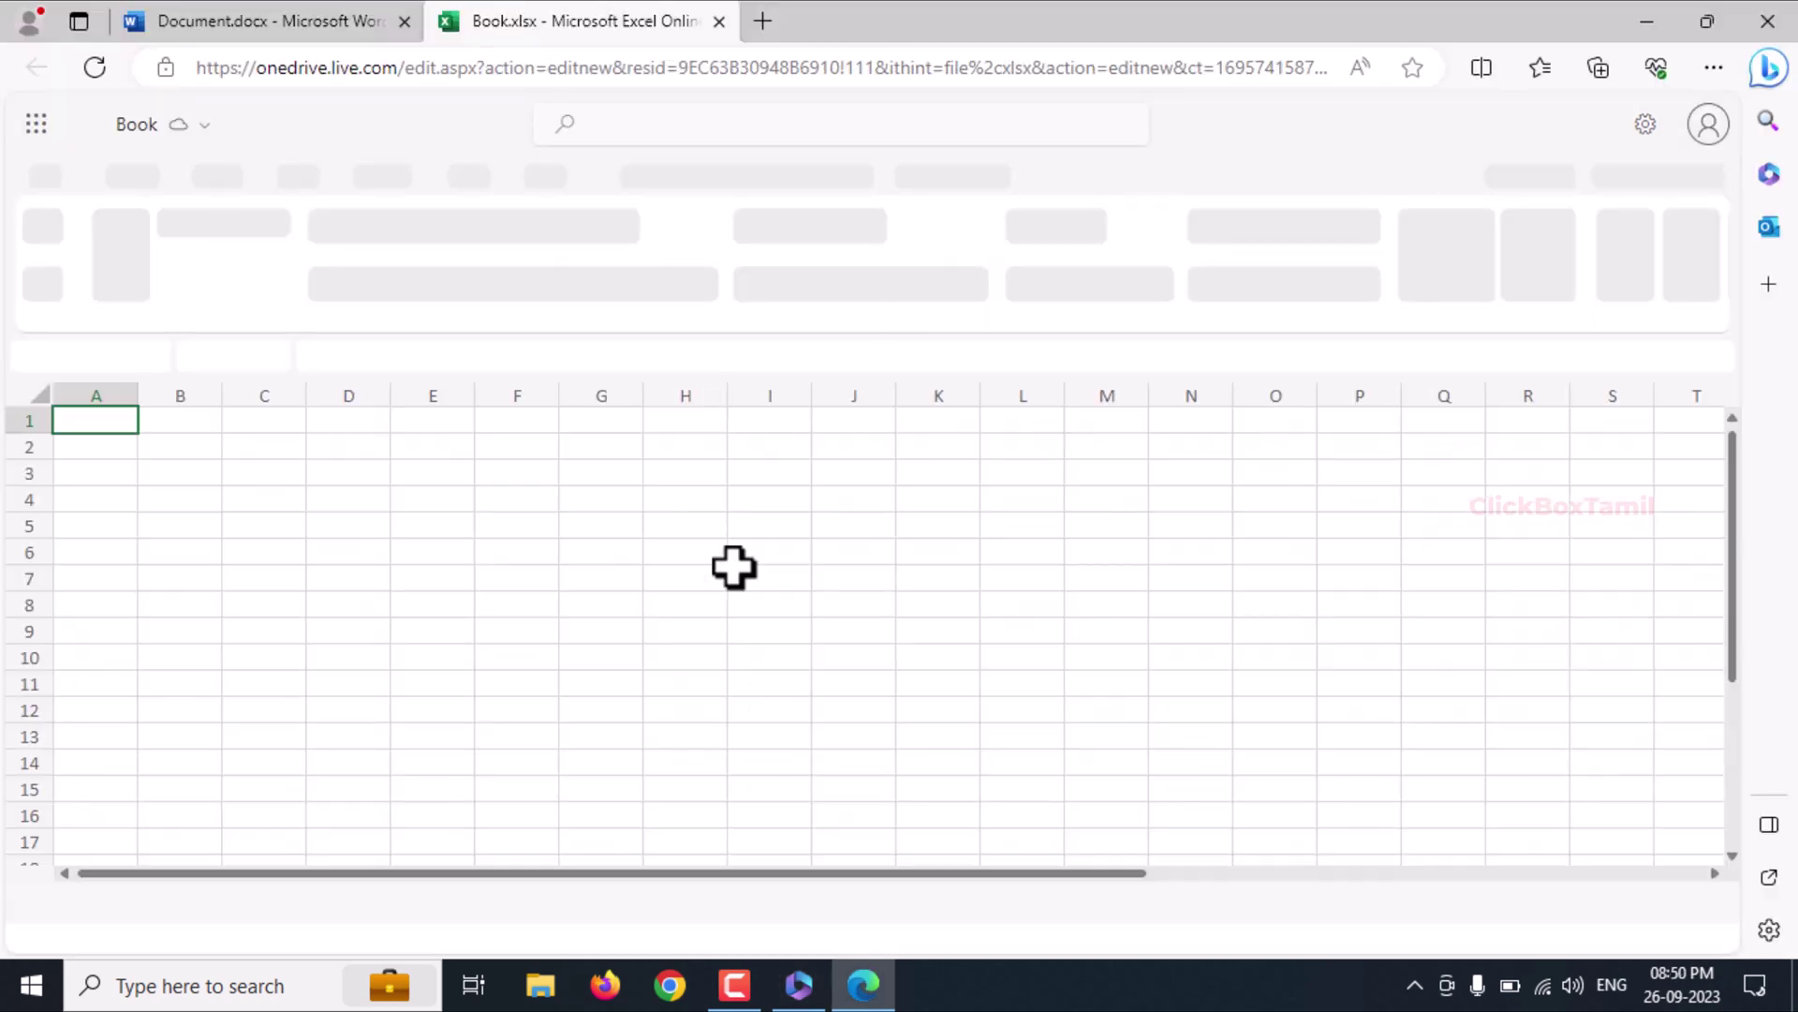
click(524, 605)
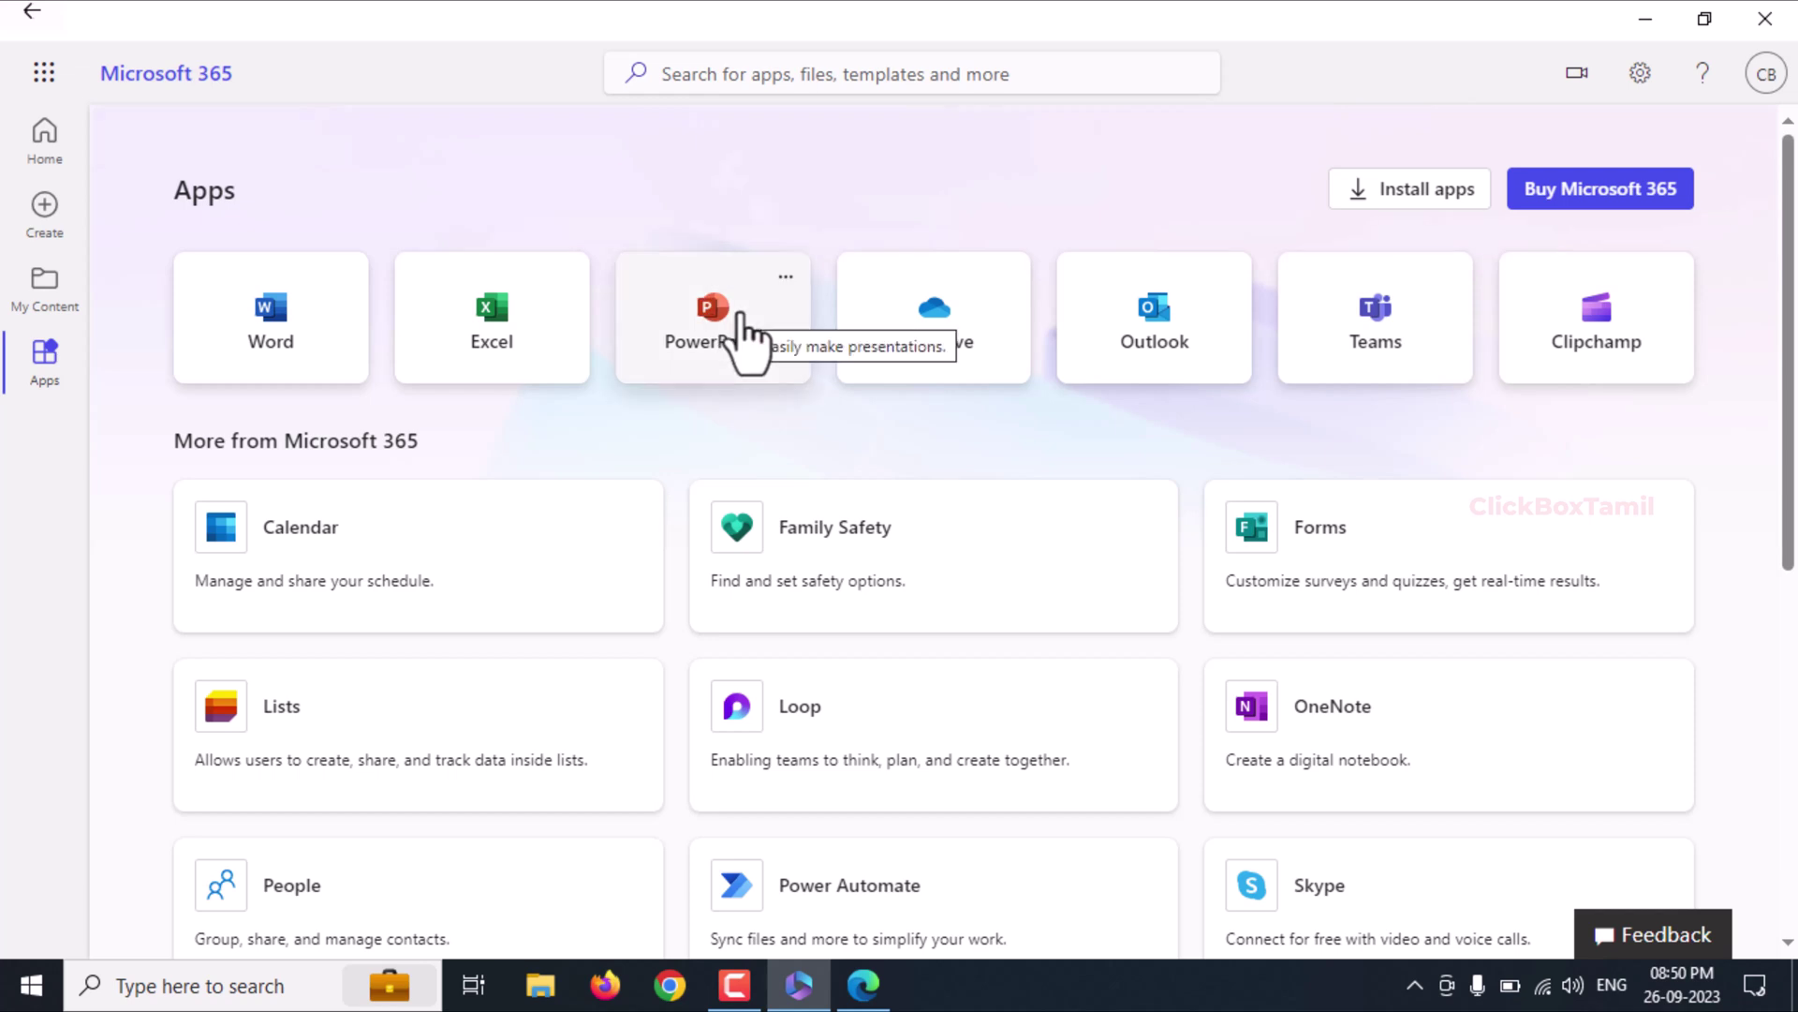
click(763, 373)
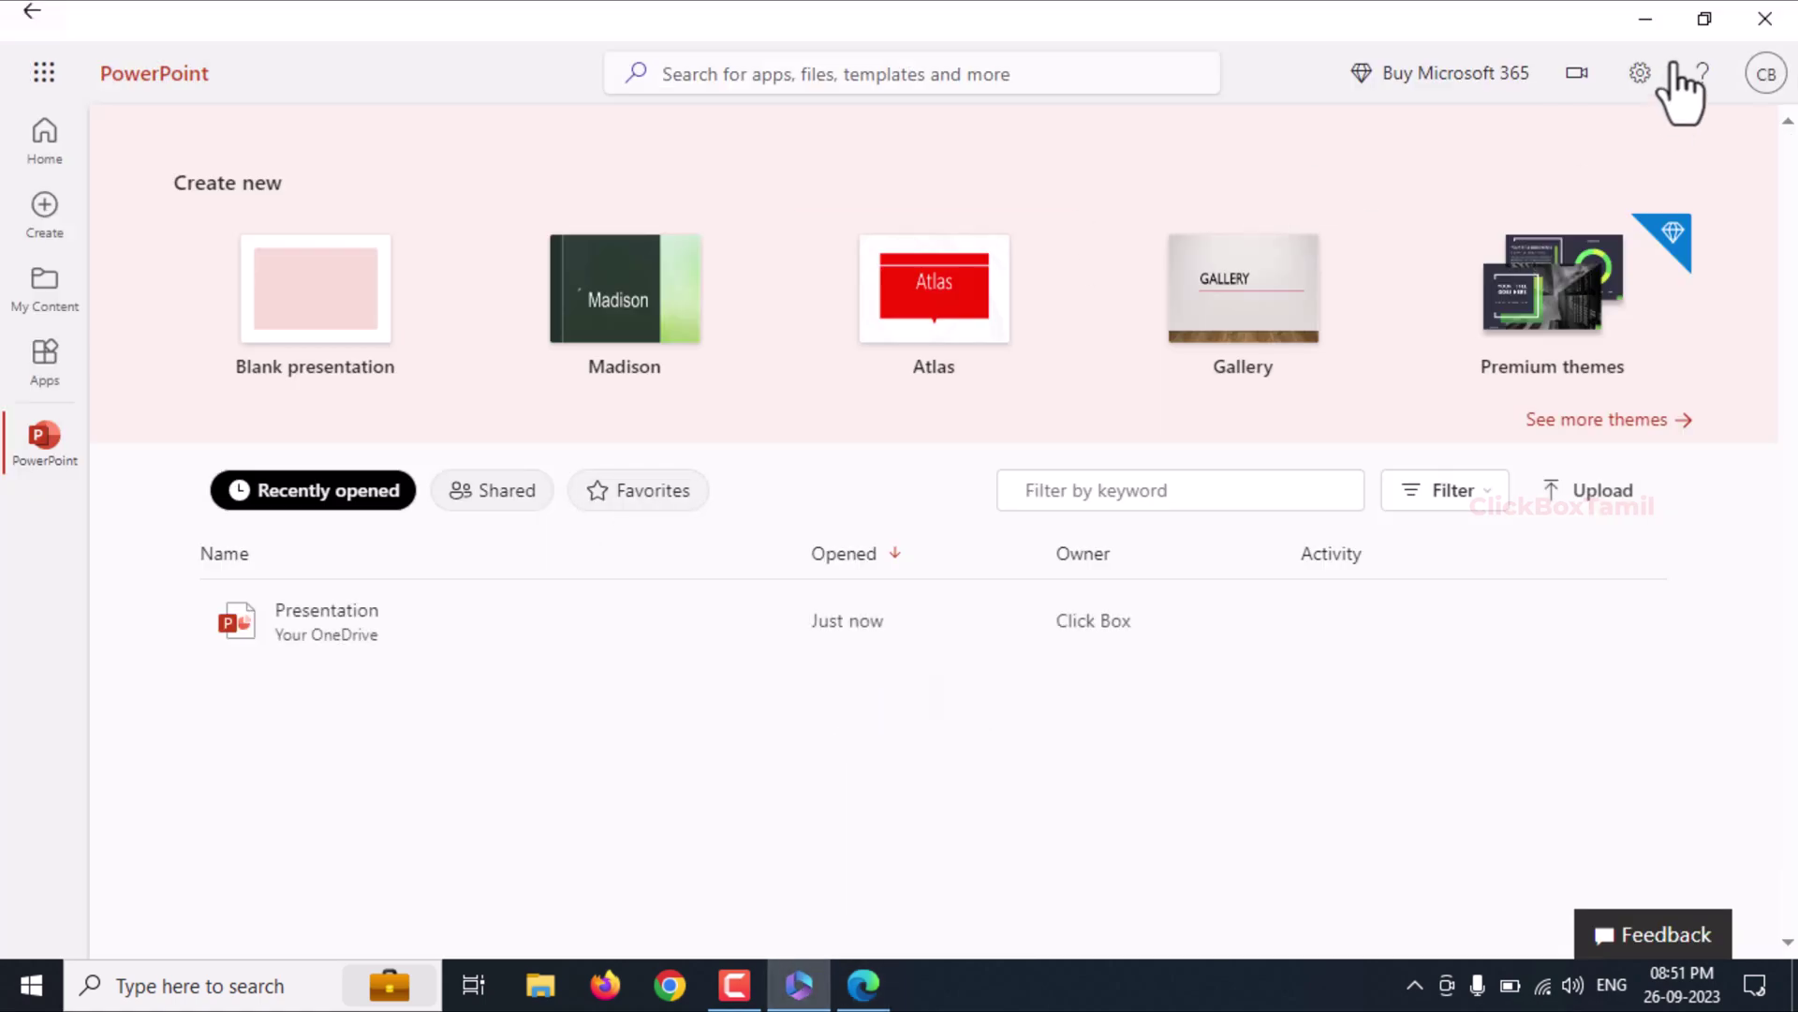
Step: Close the Microsoft 365 app and relaunch it from the Start menu
click(1744, 28)
click(161, 983)
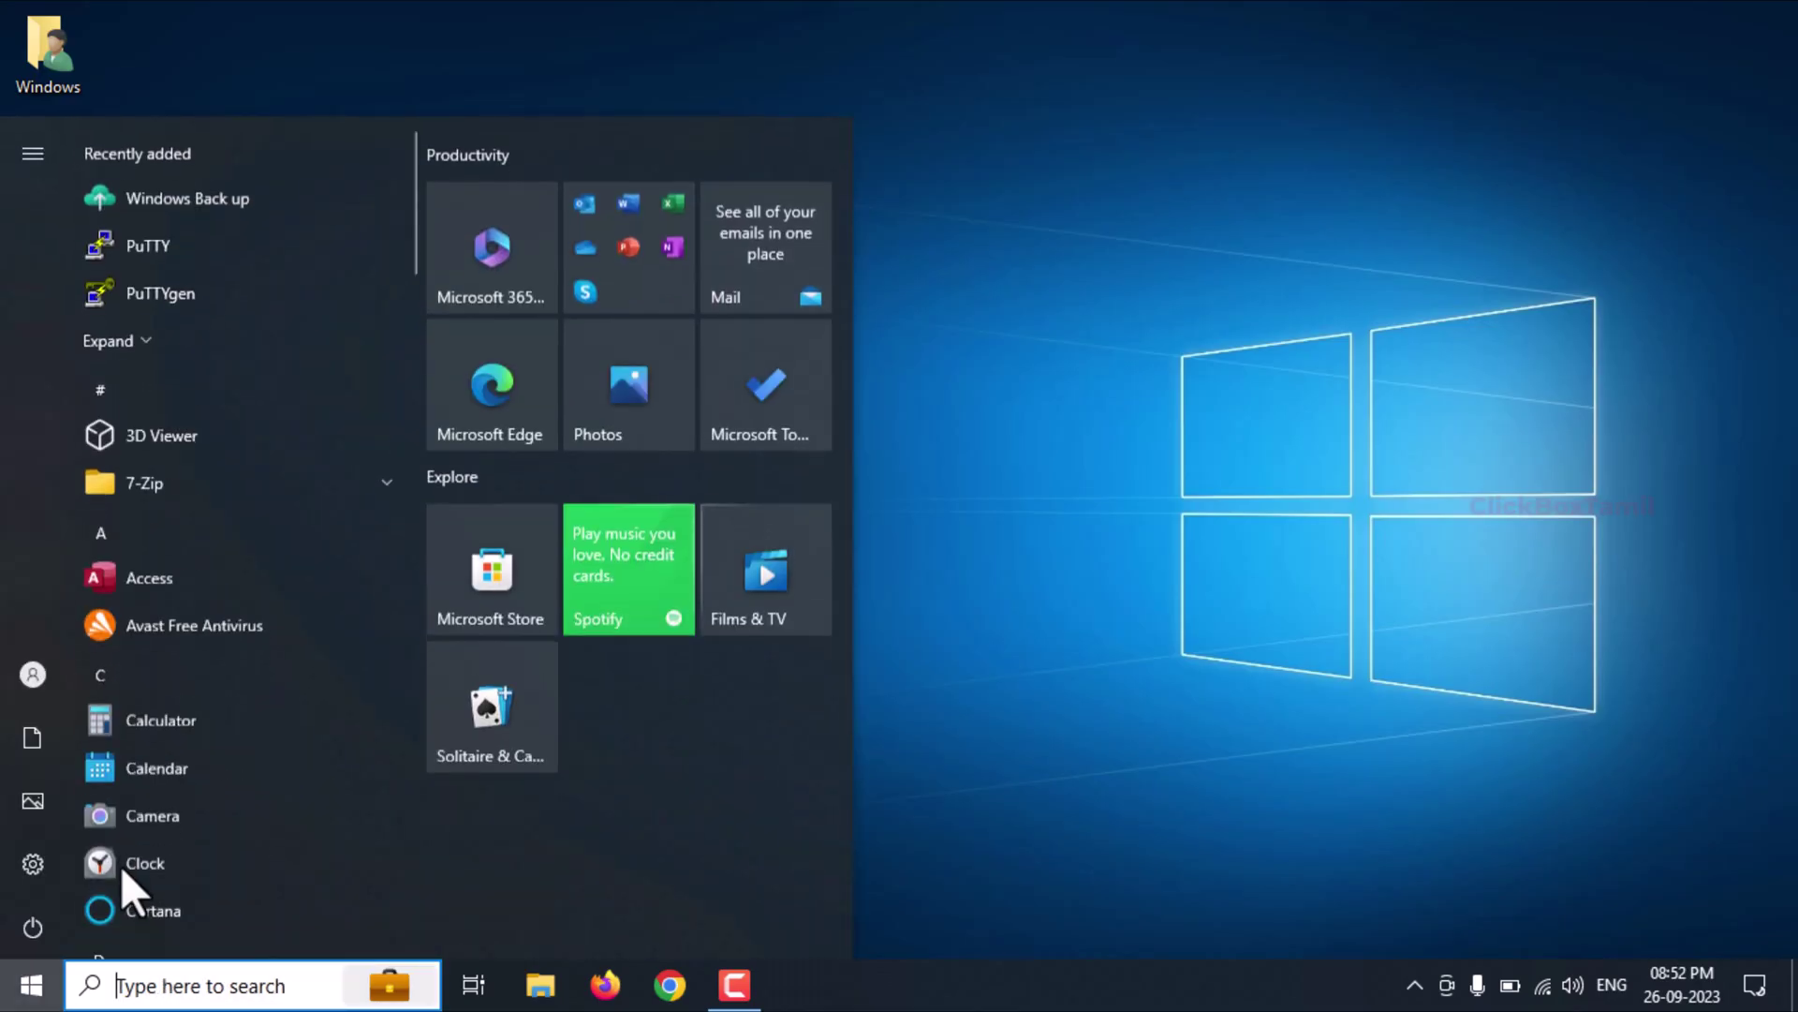
click(504, 253)
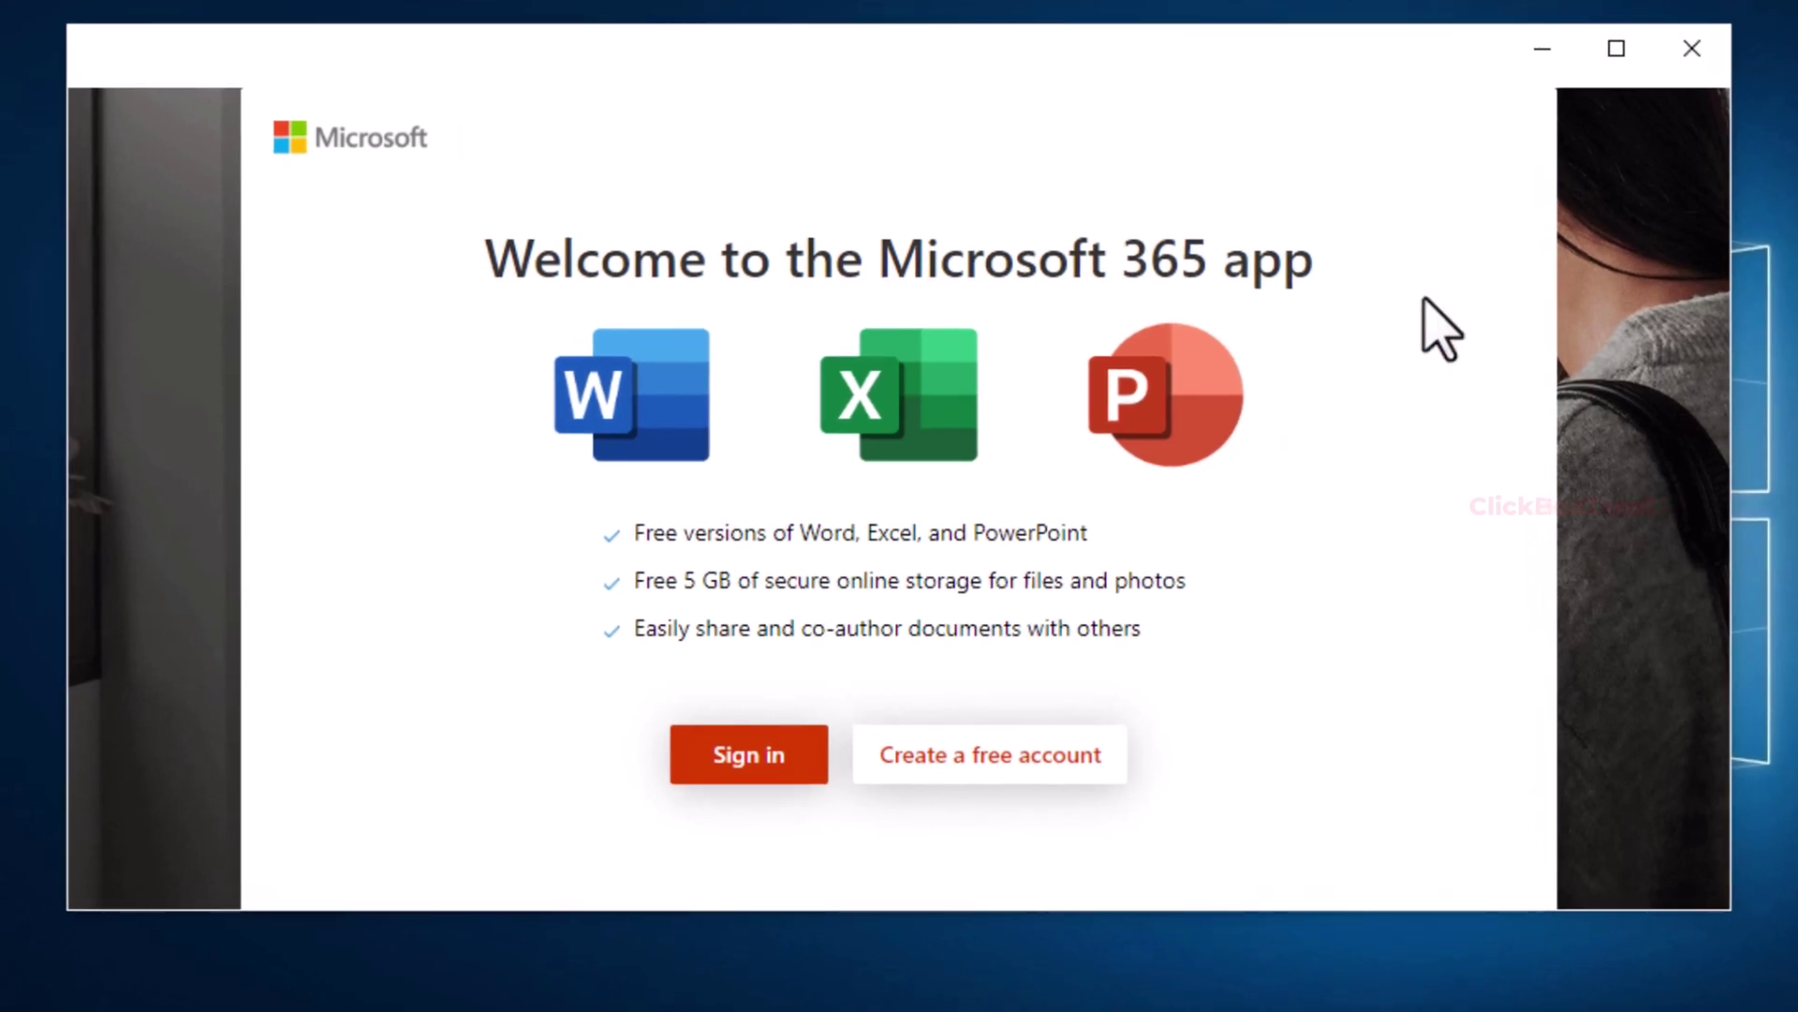
Step: Sign in with the new personal Microsoft account's e-mail and password, allowing use across the device
click(717, 761)
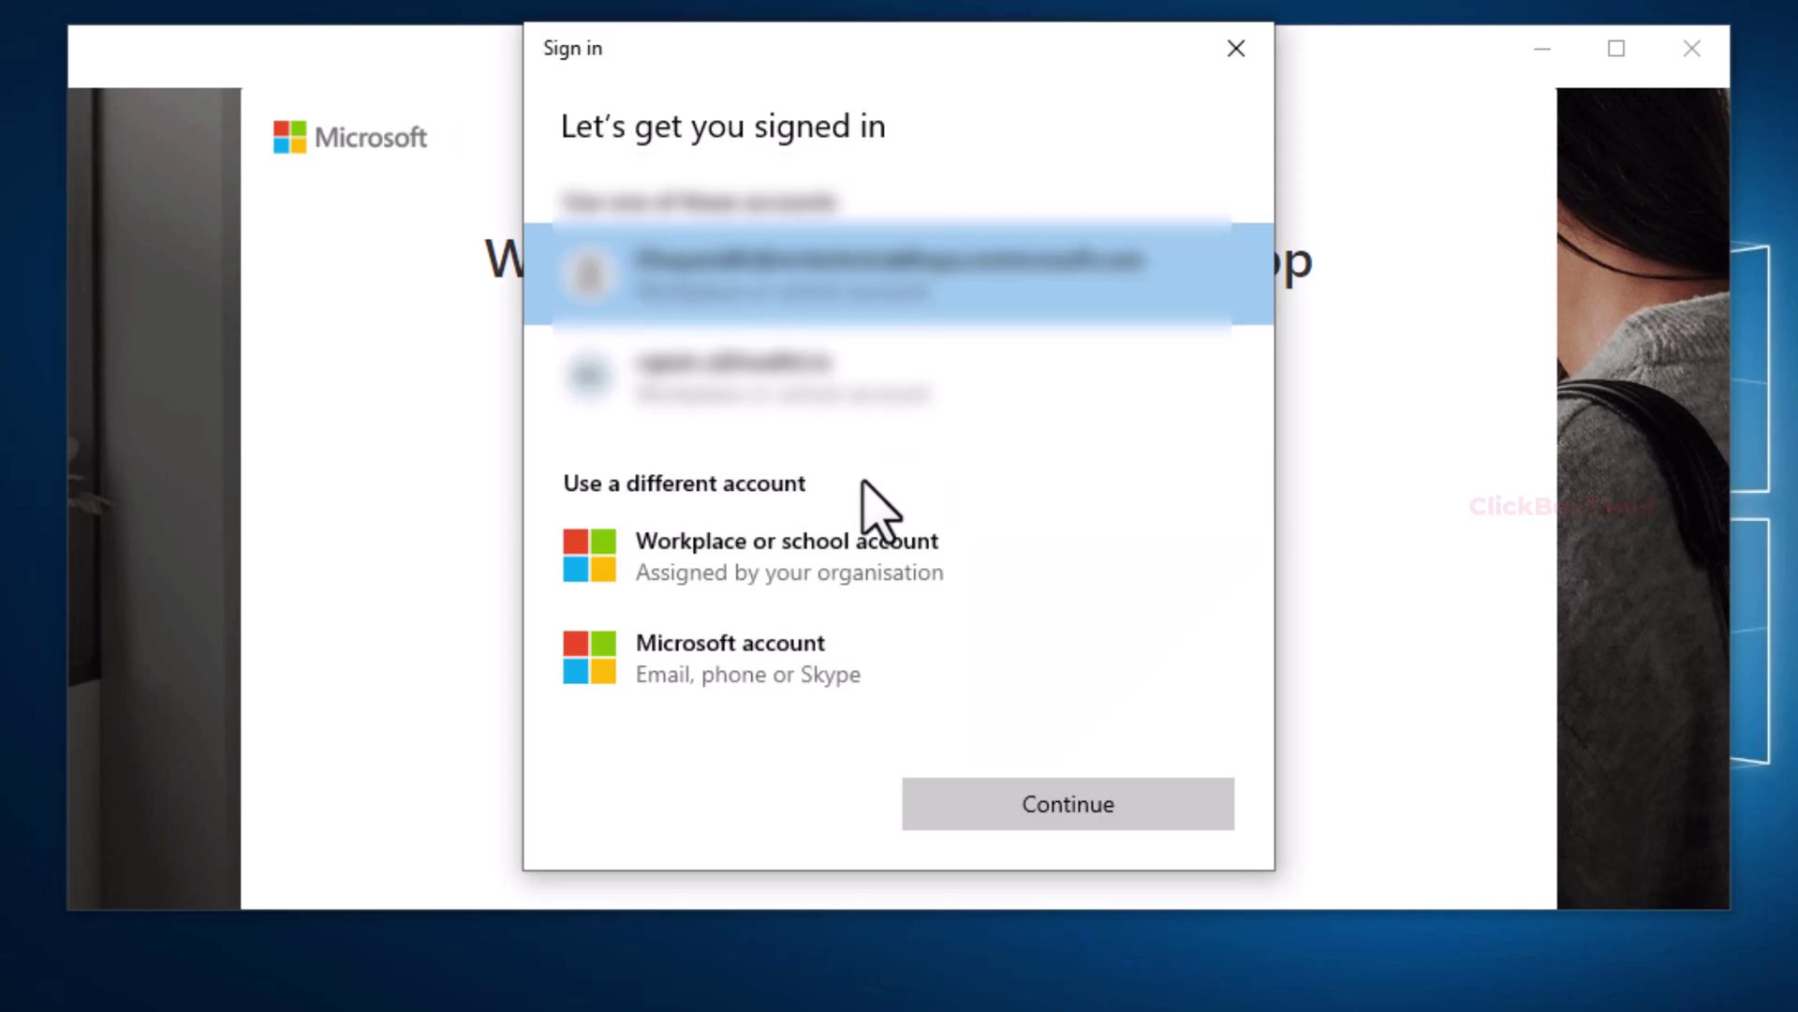
click(730, 653)
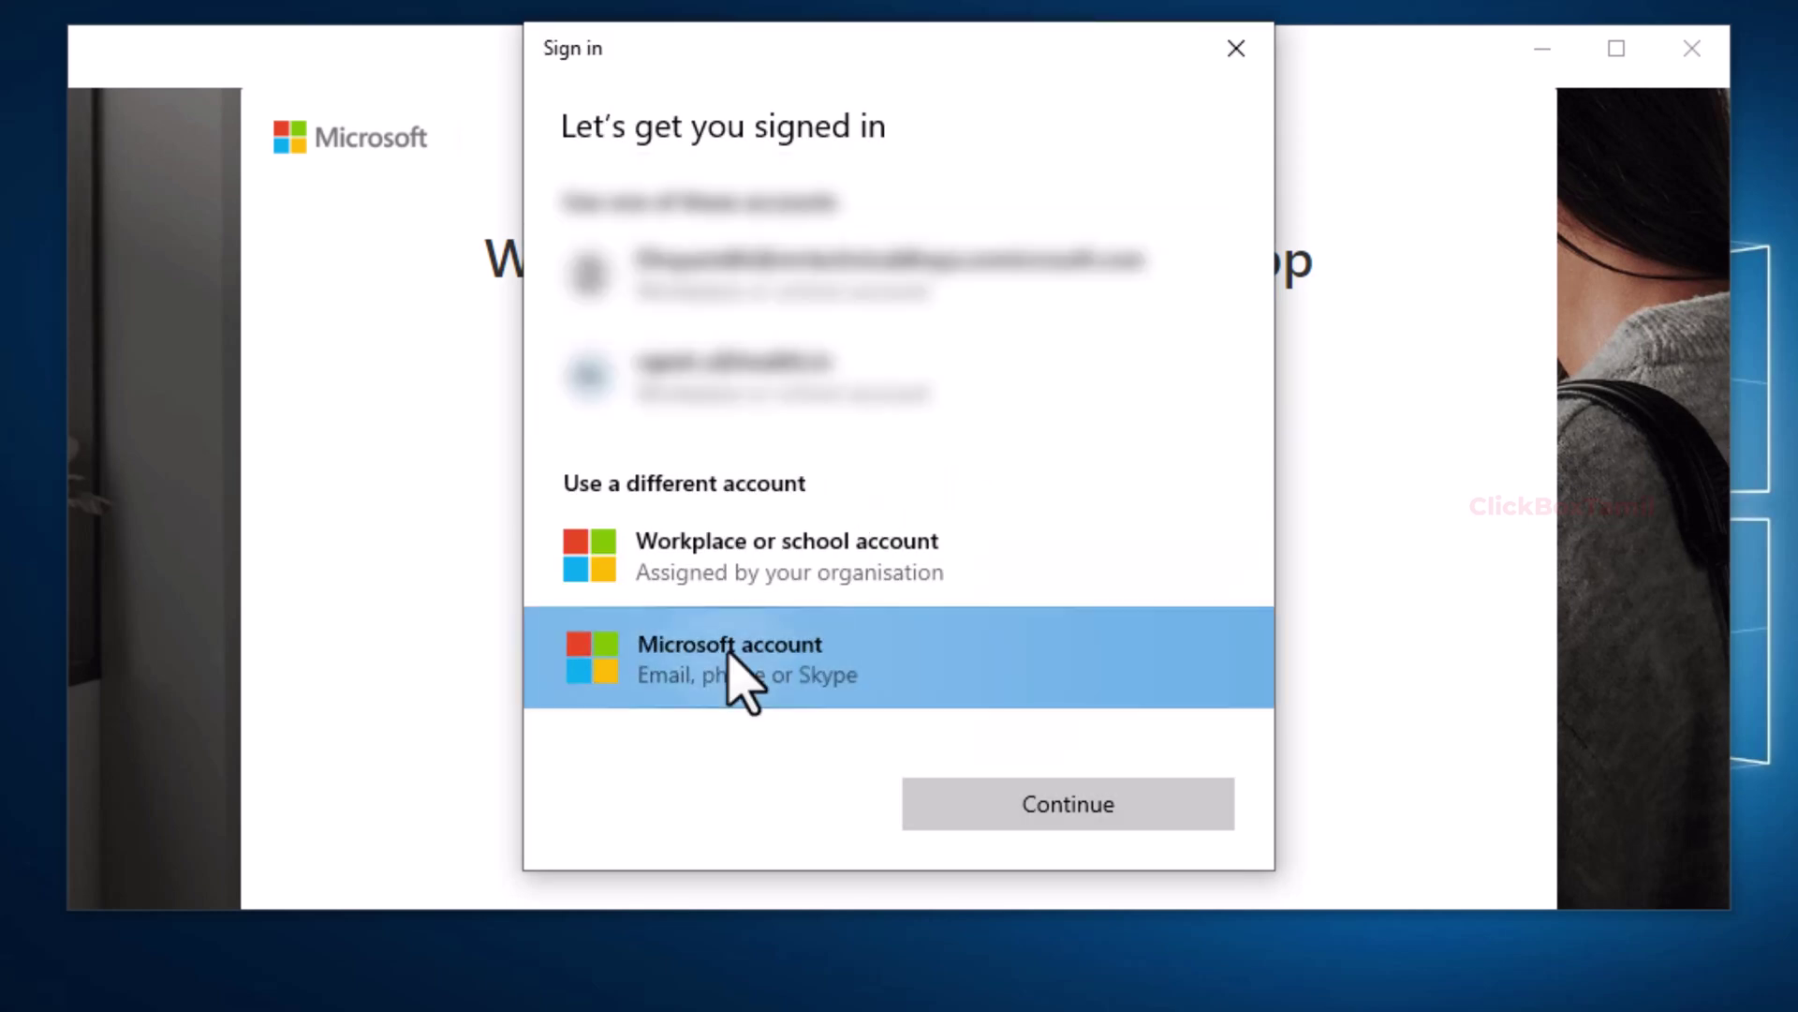
click(995, 808)
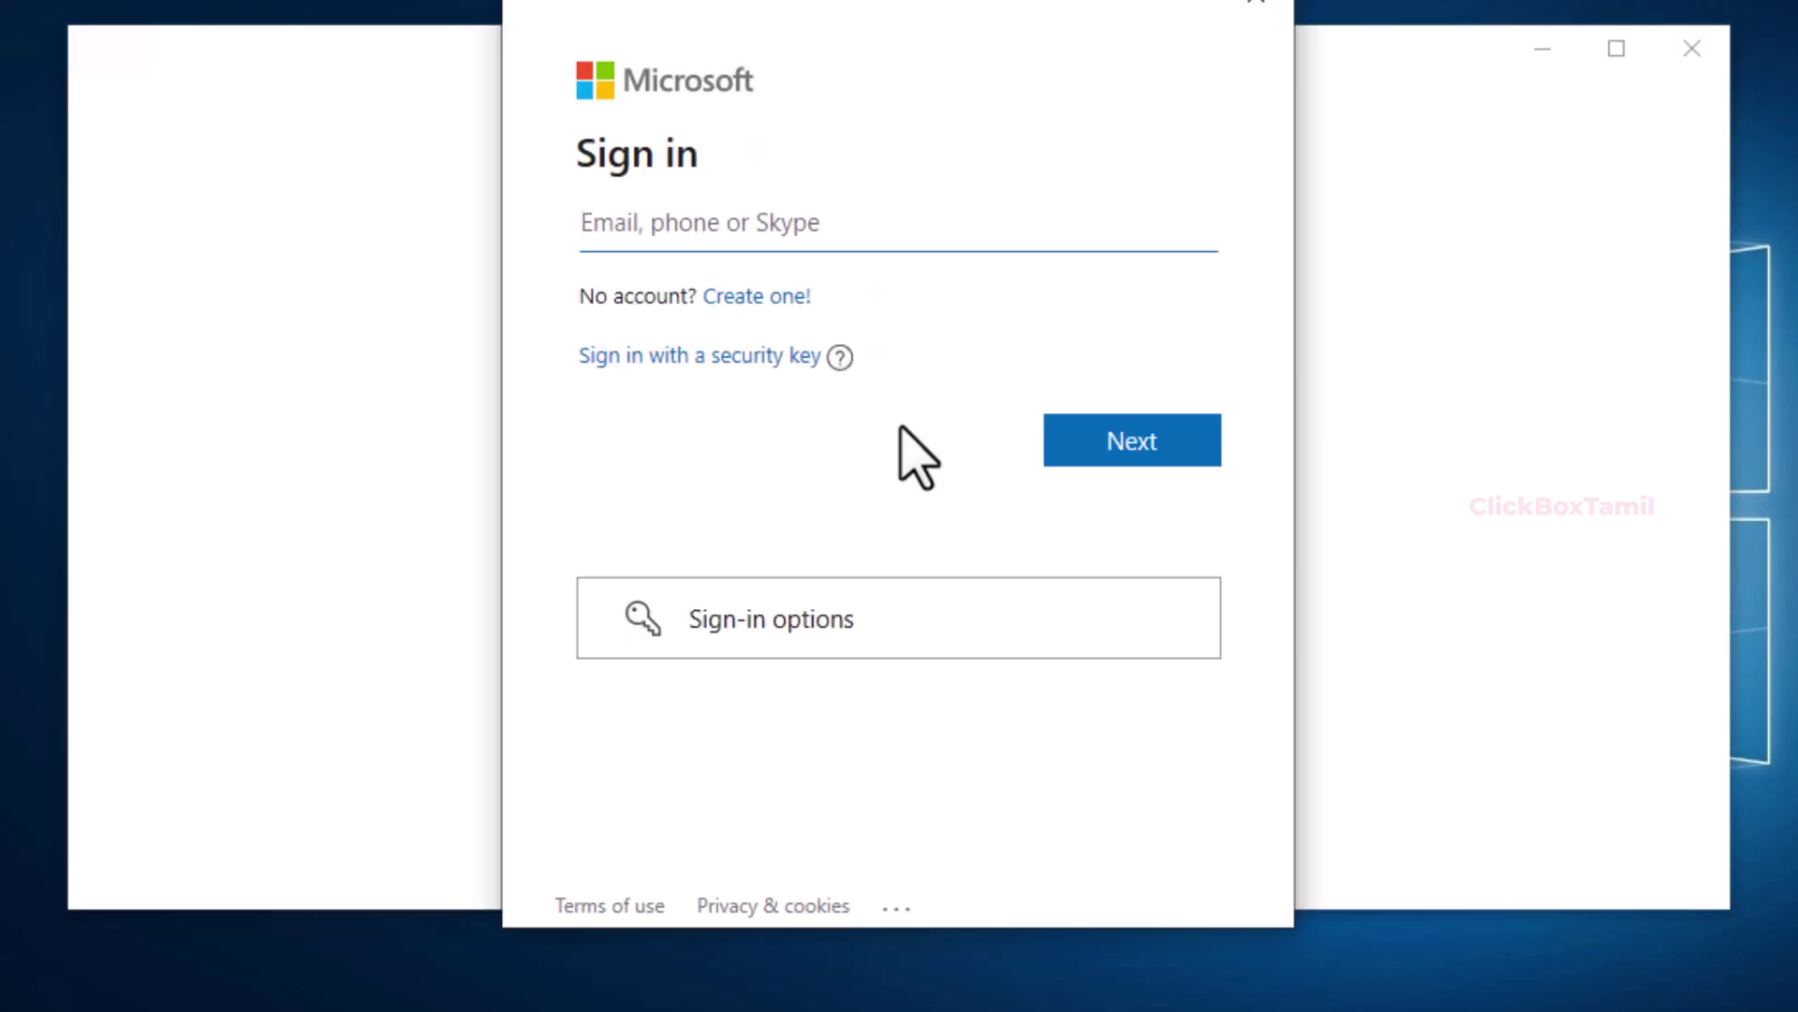
key(Return)
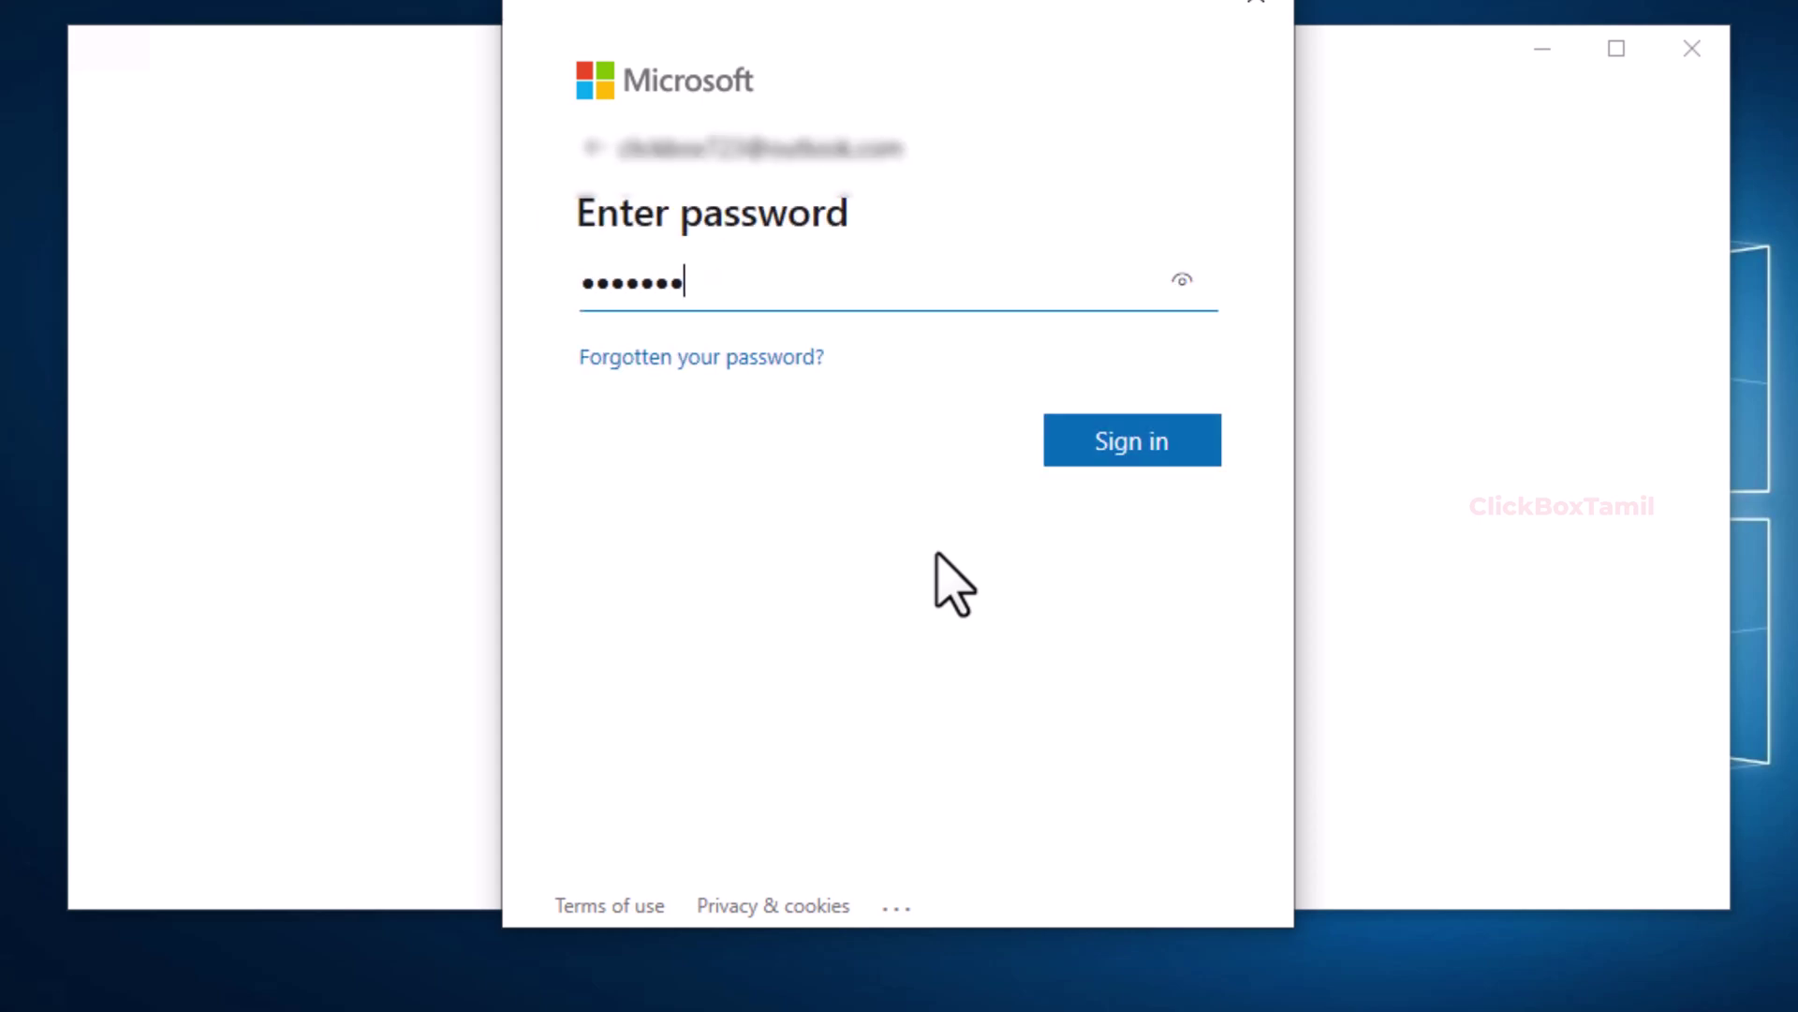
key(Return)
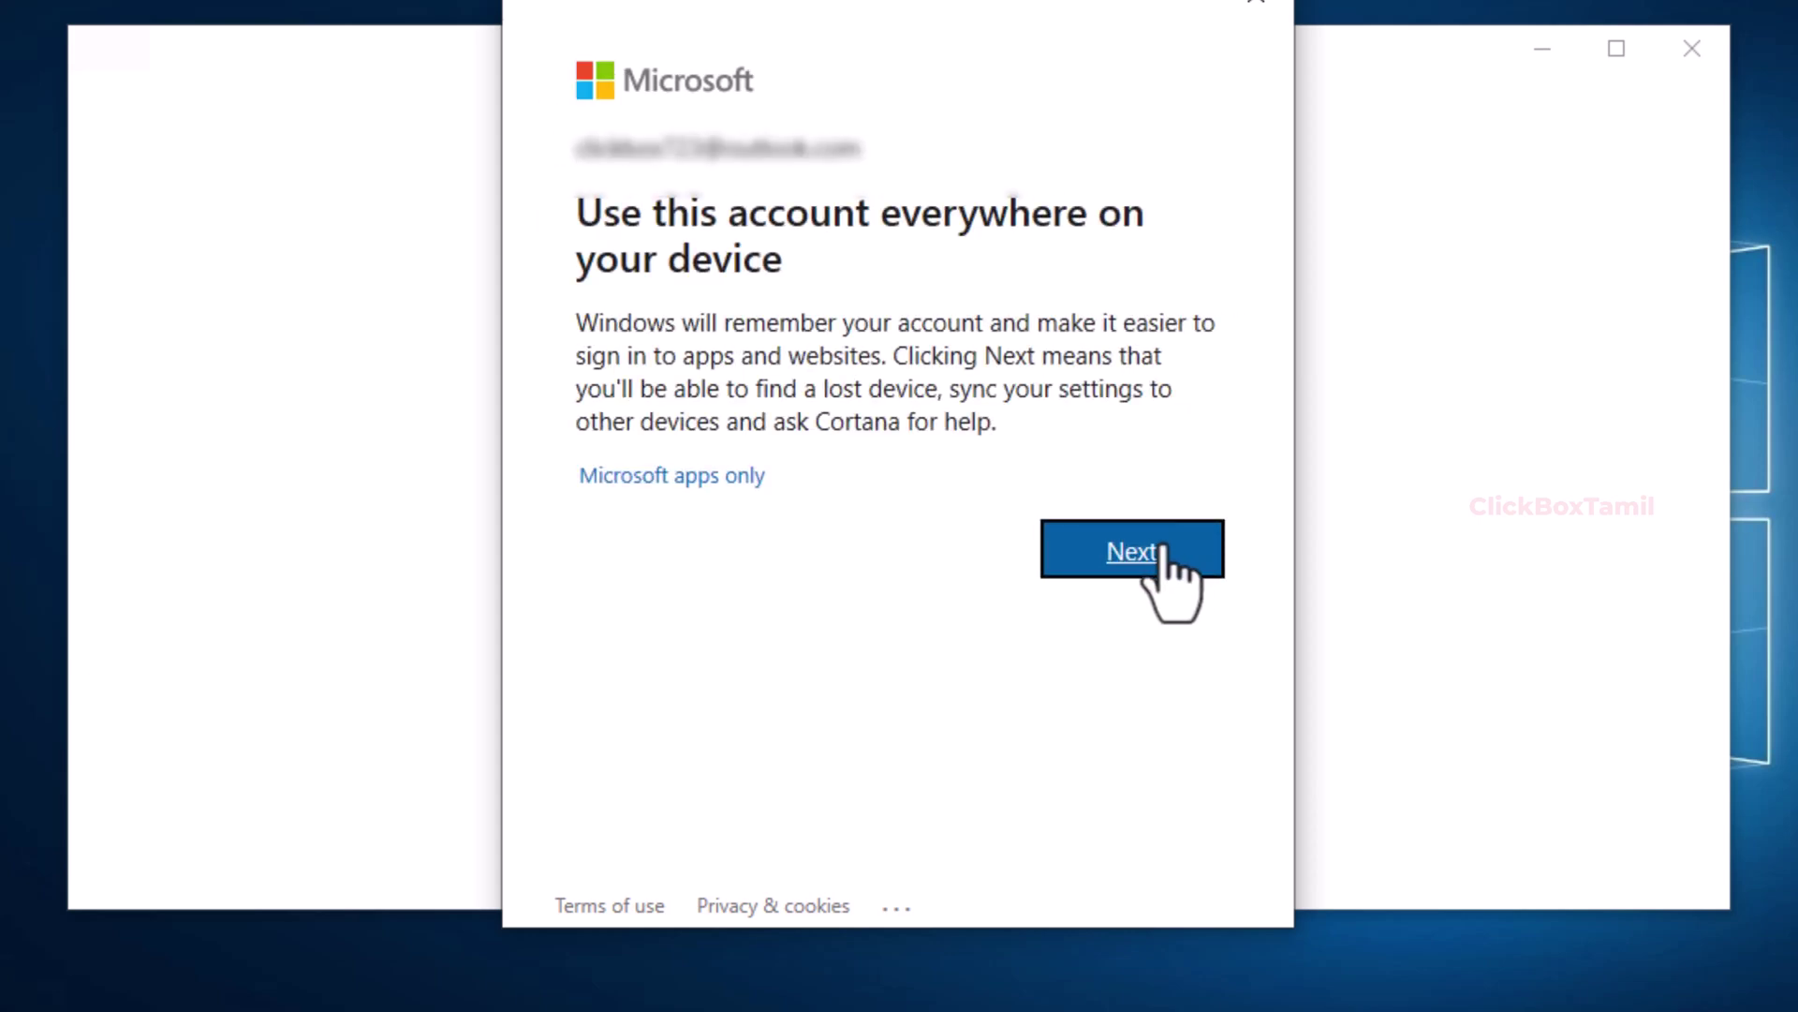
click(1159, 549)
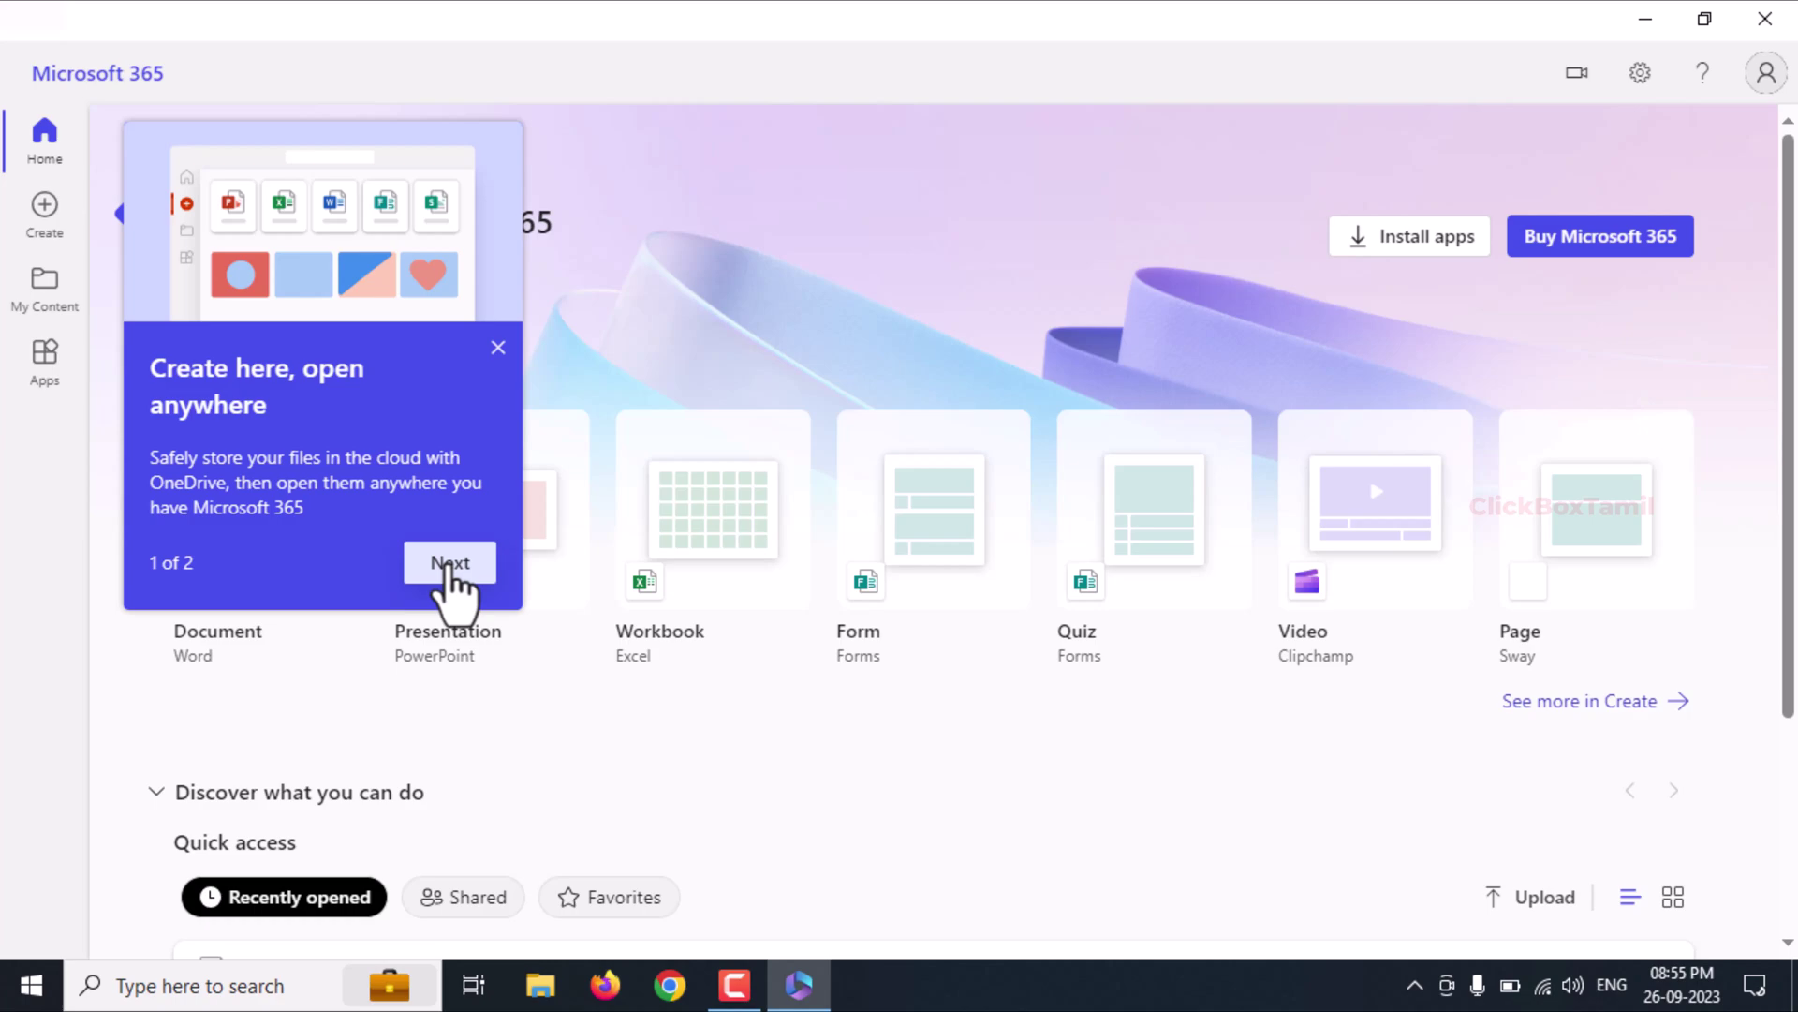
Step: Dismiss the 'Create here, open anywhere' tip once sign-in completes
click(449, 565)
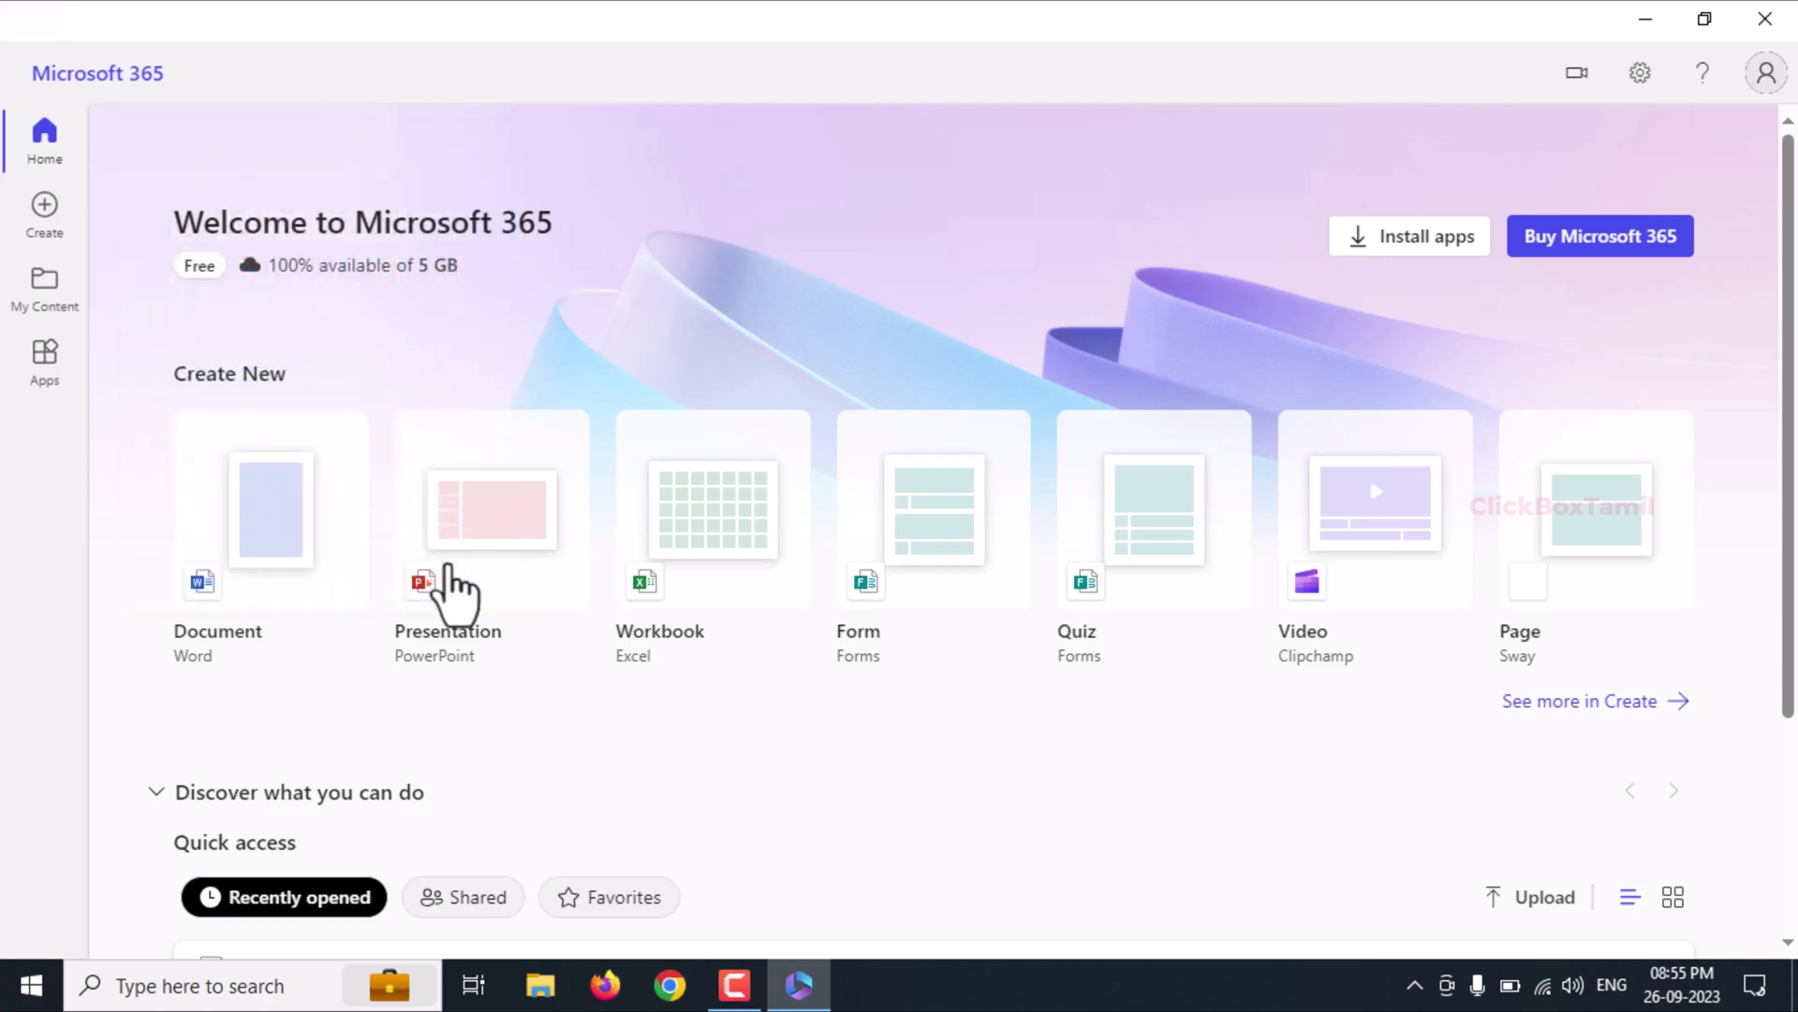